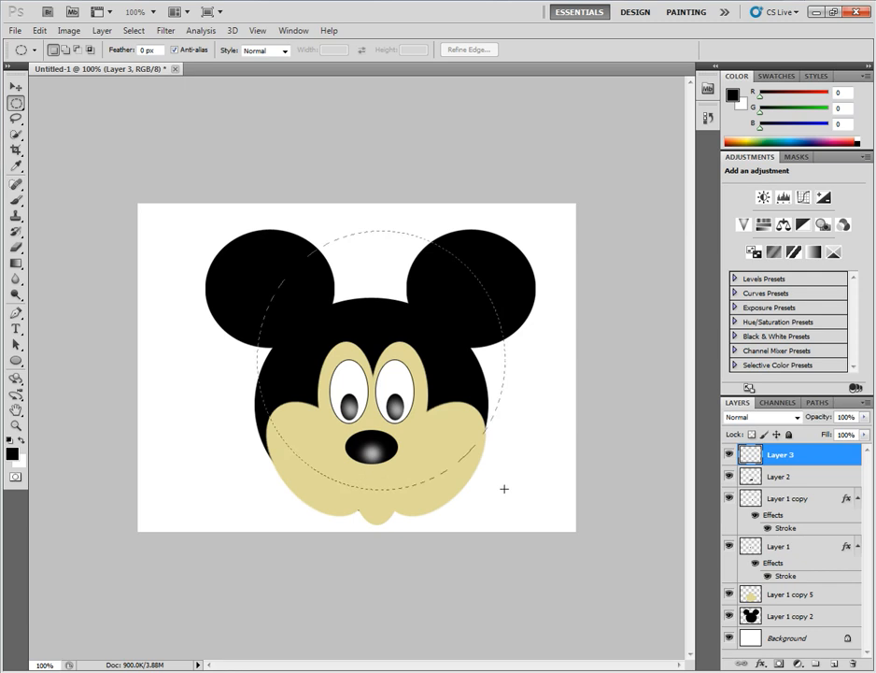
Stroke the large circular selection with a 2 px black outline, centered on the selection edge
{"action": "left_click", "coordinate": [39, 30]}
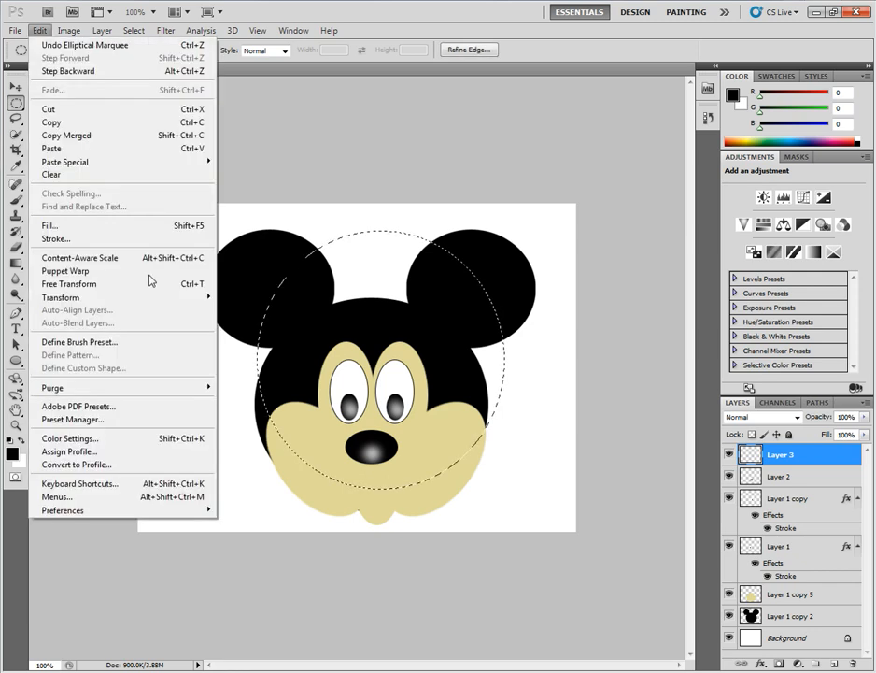
{"action": "left_click", "coordinate": [140, 239]}
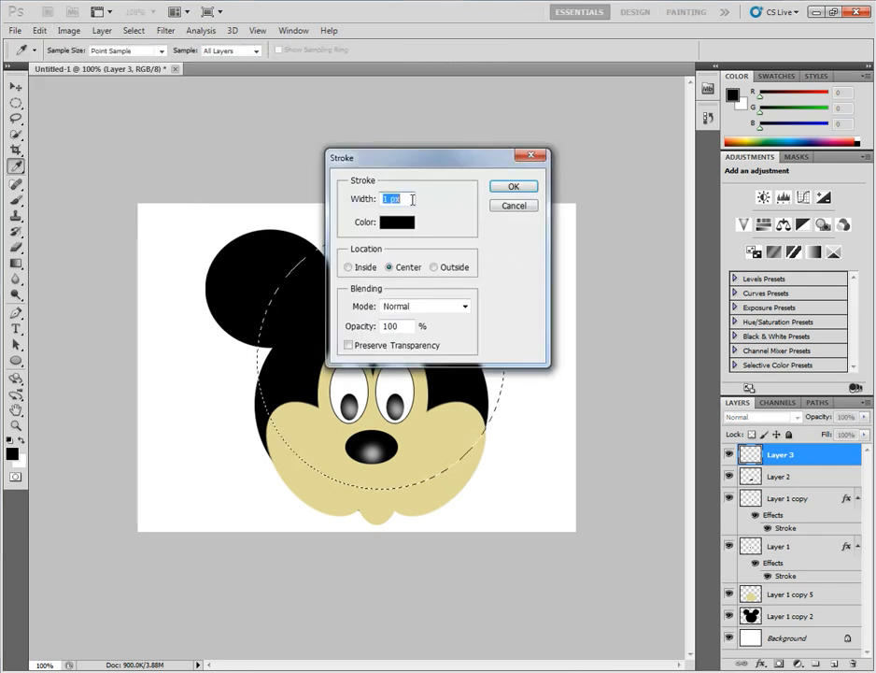
{"action": "type", "text": "2"}
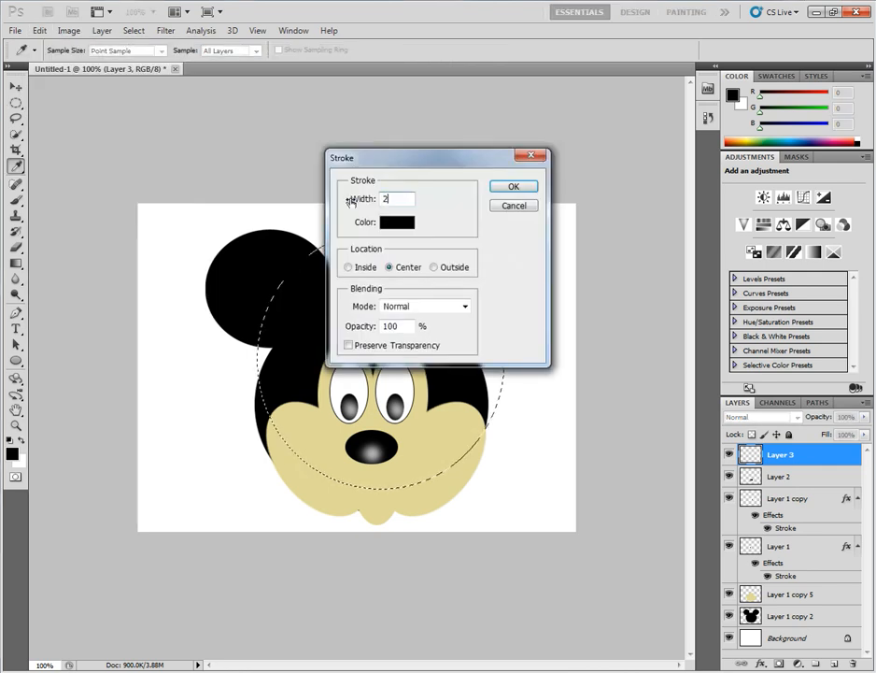
{"action": "left_click", "coordinate": [513, 188]}
Erase the circle outline above the lower face with a rectangular selection, keeping only the smile arc, and deselect
{"action": "left_click_drag", "start_coordinate": [16, 103], "coordinate": [46, 108]}
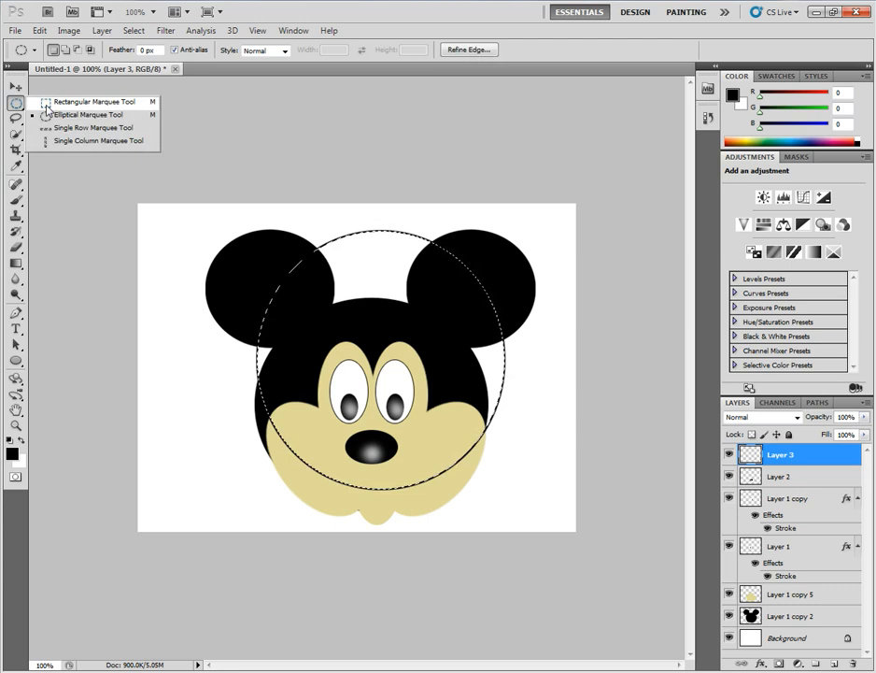
{"action": "left_click", "coordinate": [47, 103]}
{"action": "left_click_drag", "start_coordinate": [220, 208], "coordinate": [527, 453]}
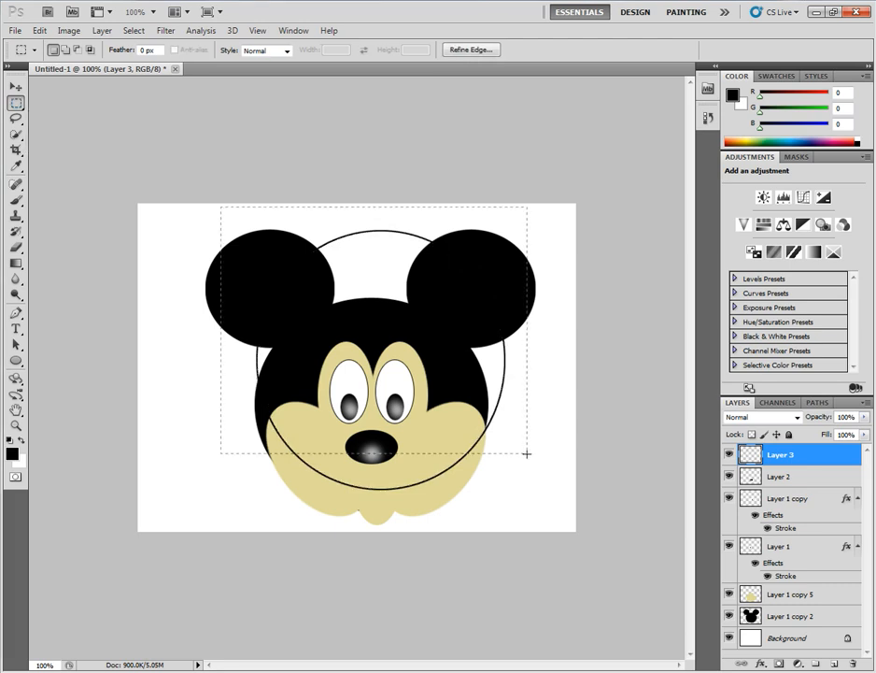
{"action": "left_click_drag", "start_coordinate": [527, 453], "coordinate": [529, 468]}
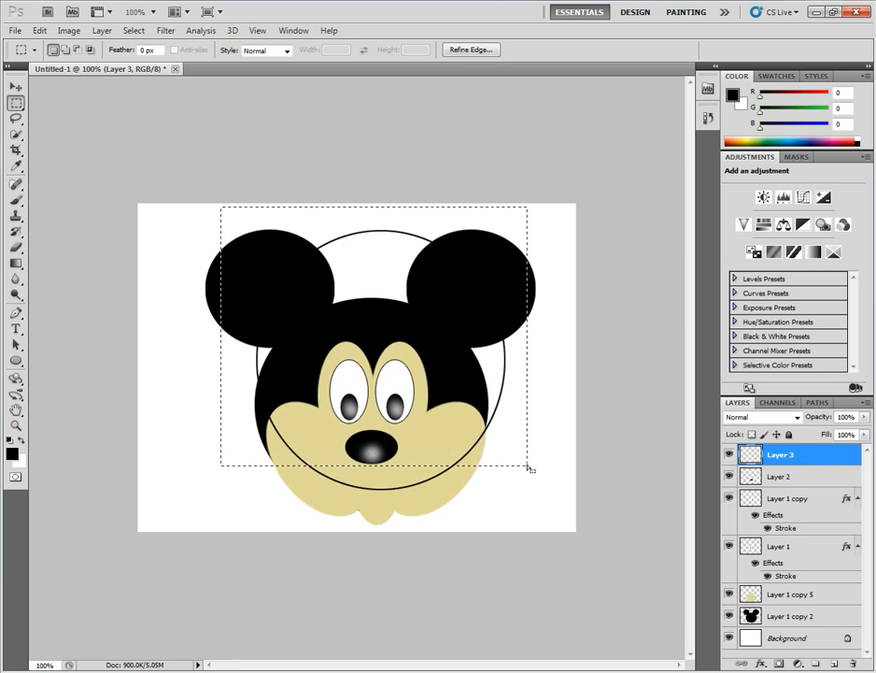
{"action": "key", "text": "Delete"}
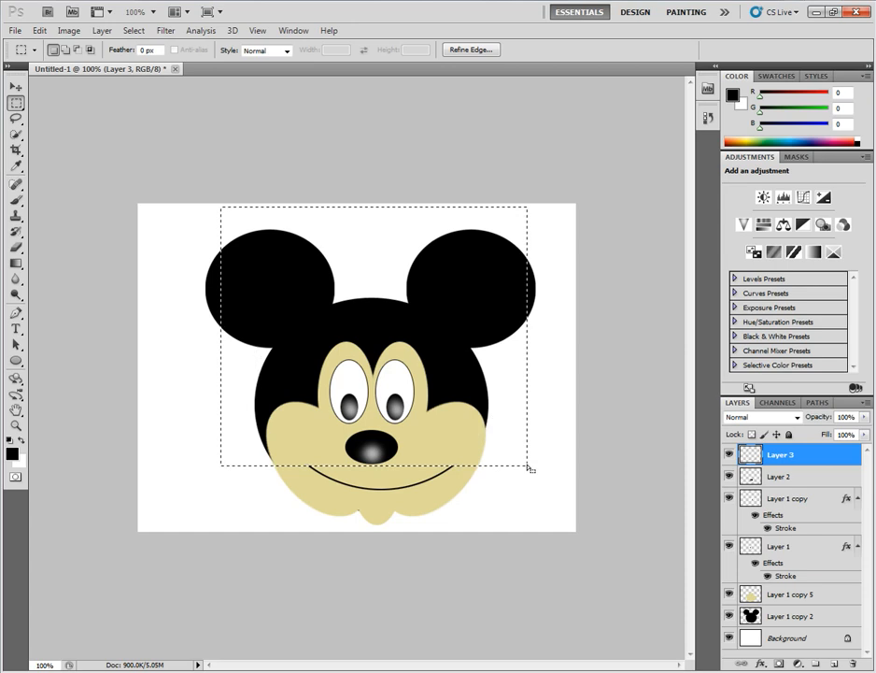
{"action": "key", "text": "ctrl+d"}
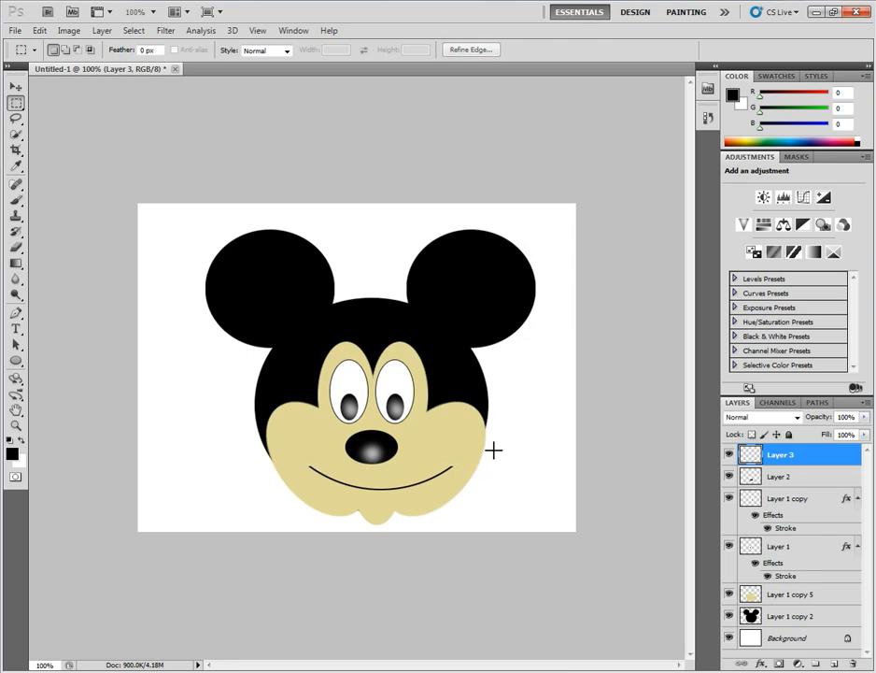
Duplicate the smile arc layer and transform the copy to about 65% width and 116% height, forming a lower lip under the smile
{"action": "right_click", "coordinate": [784, 461]}
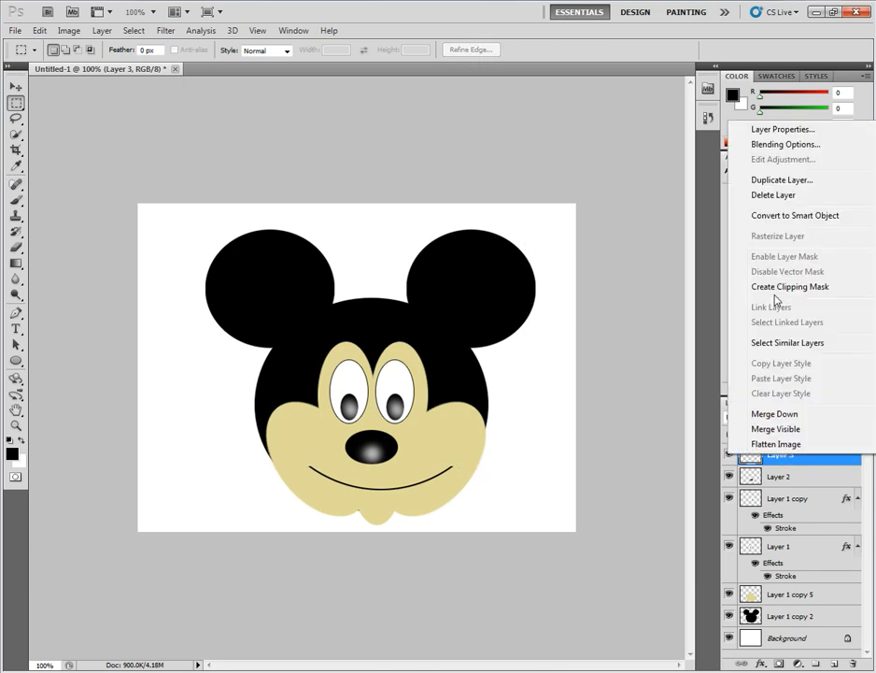
{"action": "key", "text": "Escape"}
{"action": "key", "text": "ctrl+j"}
{"action": "key", "text": "ctrl+t"}
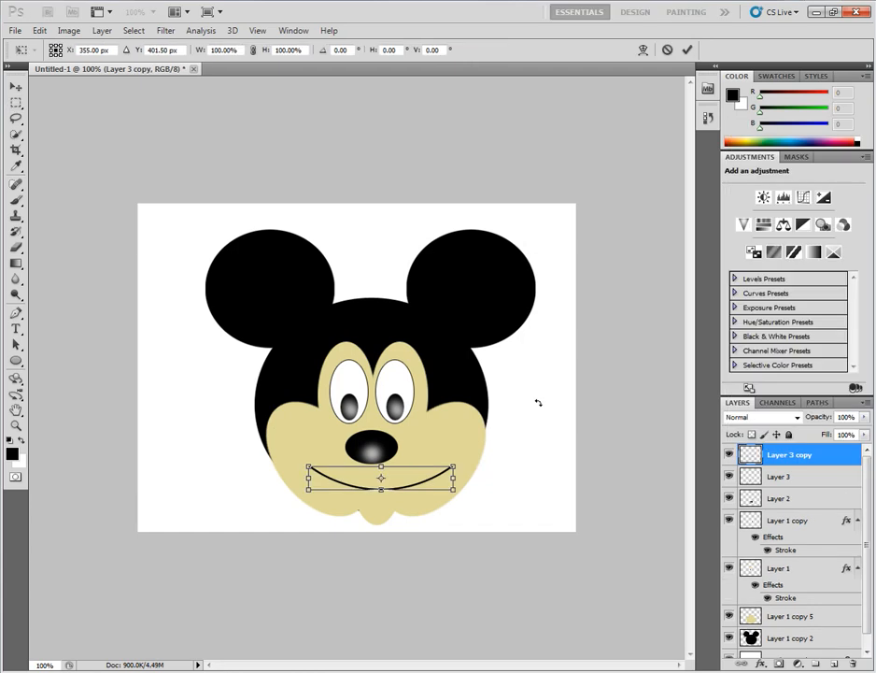
{"action": "left_click_drag", "start_coordinate": [453, 490], "coordinate": [454, 505]}
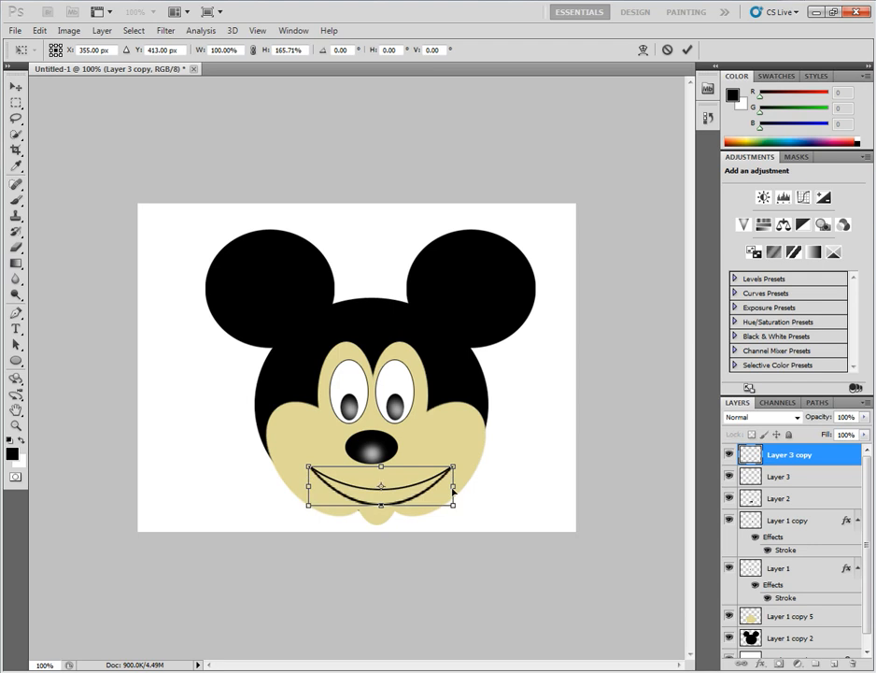
{"action": "left_click_drag", "start_coordinate": [453, 487], "coordinate": [432, 486]}
{"action": "left_click_drag", "start_coordinate": [309, 486], "coordinate": [331, 484]}
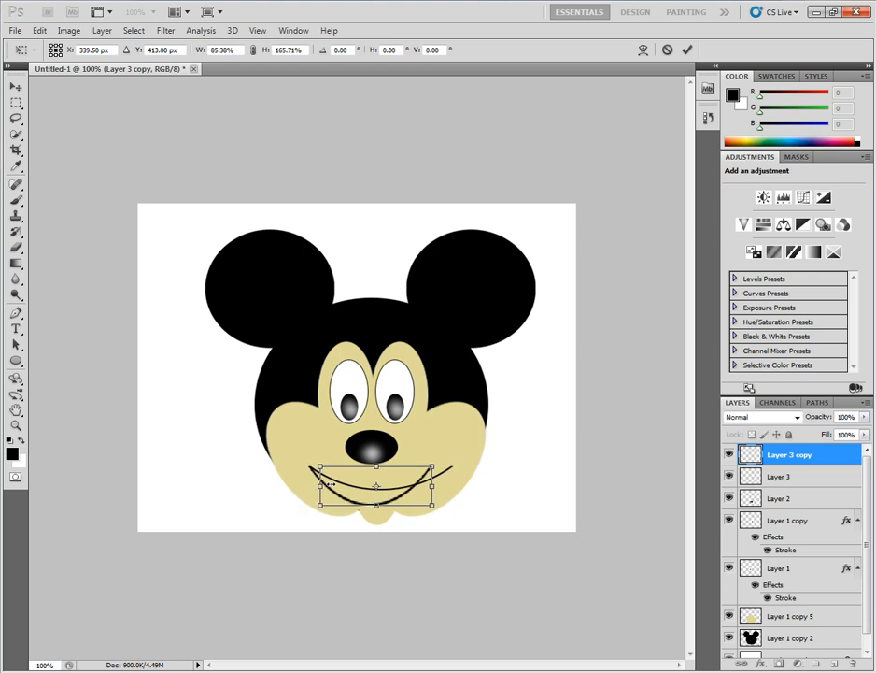
{"action": "left_click_drag", "start_coordinate": [327, 484], "coordinate": [334, 485]}
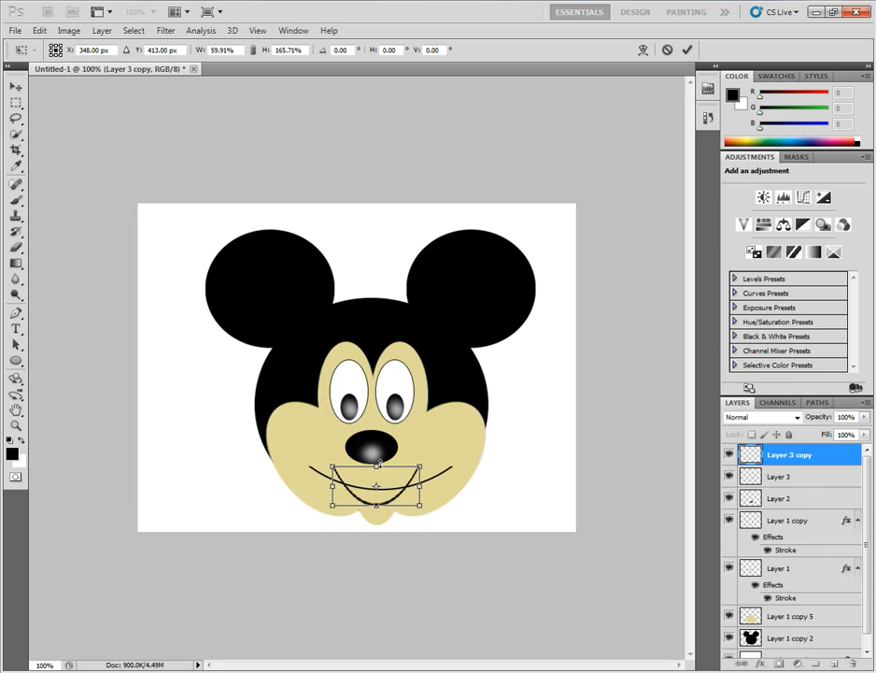
{"action": "left_click_drag", "start_coordinate": [376, 465], "coordinate": [377, 478]}
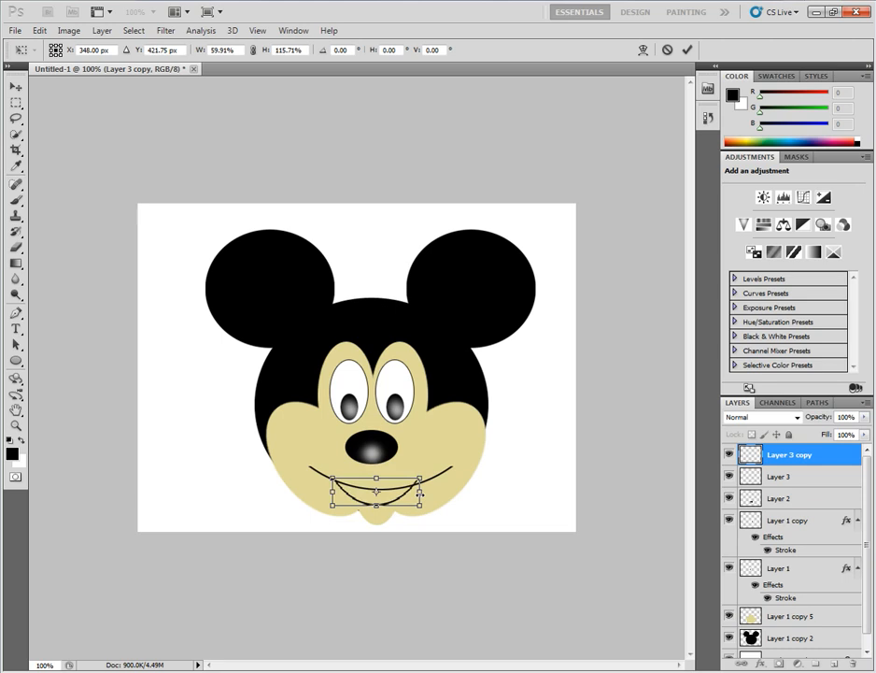
{"action": "left_click_drag", "start_coordinate": [419, 492], "coordinate": [443, 489]}
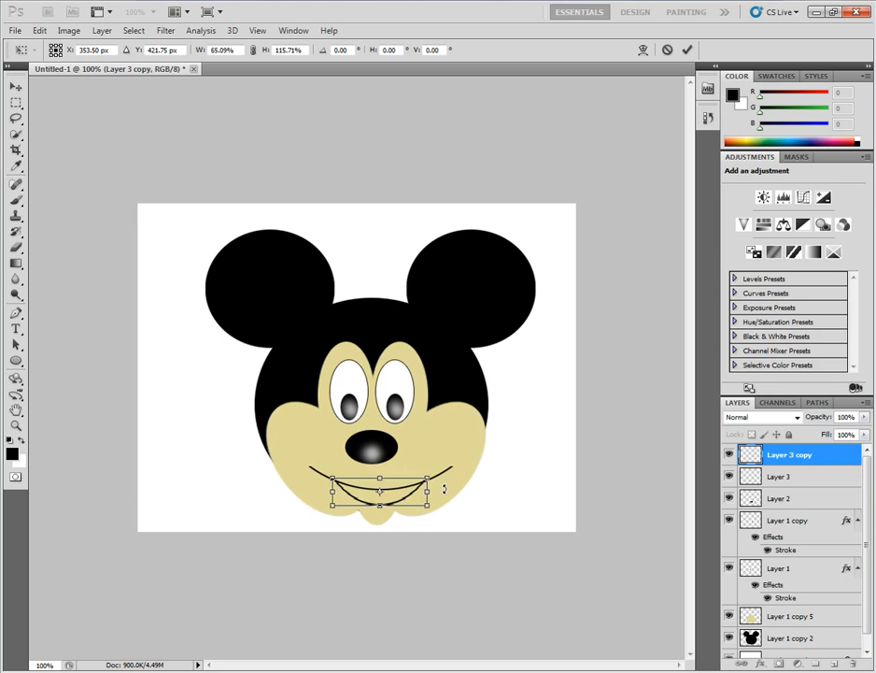
Move both mouth curves up together to just below the nose and merge their two layers into one
{"action": "key", "text": "ctrl+t"}
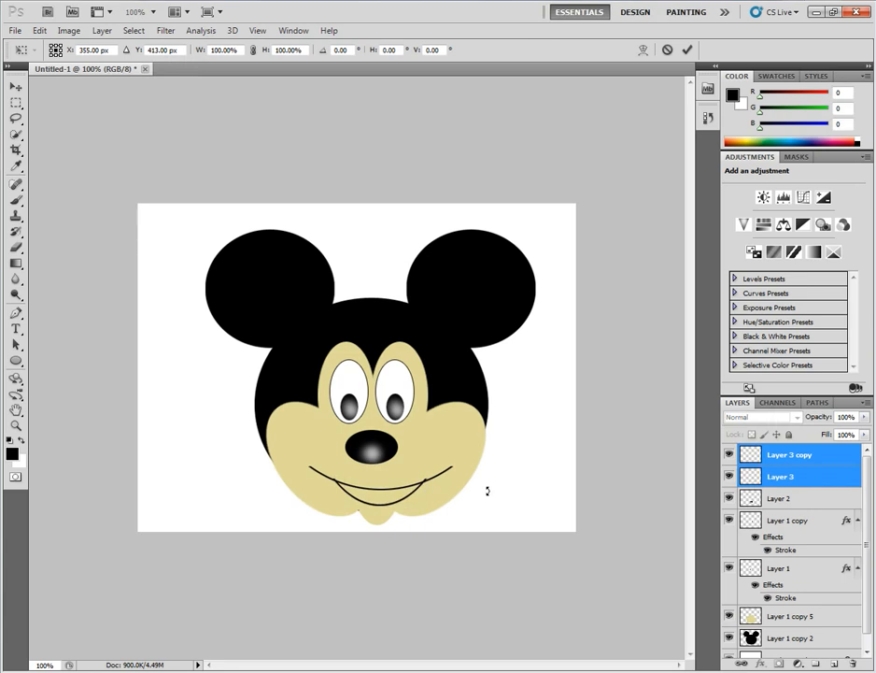
{"action": "left_click_drag", "start_coordinate": [426, 492], "coordinate": [419, 474]}
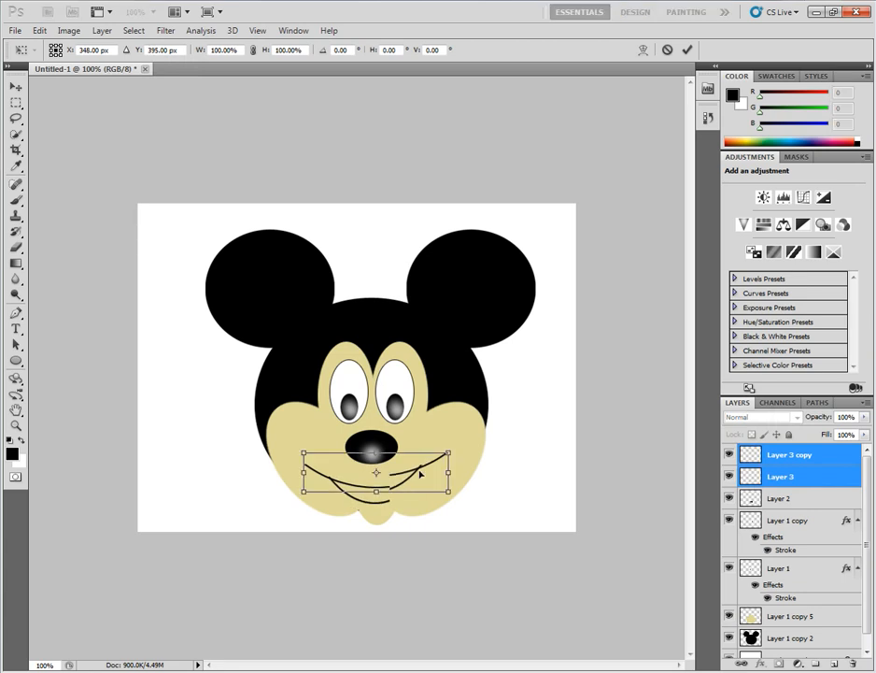
{"action": "left_click_drag", "start_coordinate": [420, 474], "coordinate": [422, 469]}
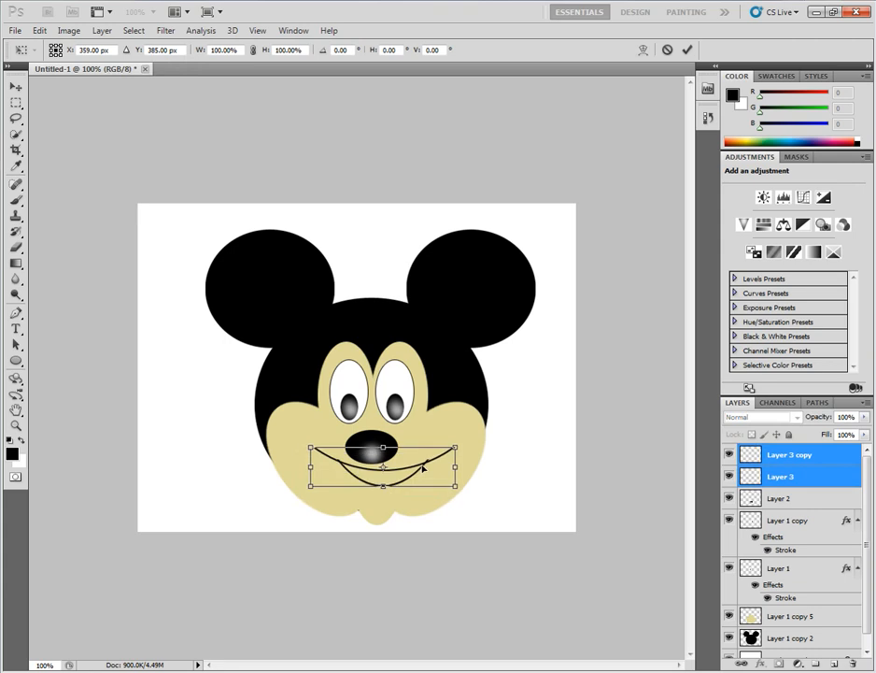
{"action": "key", "text": "Return"}
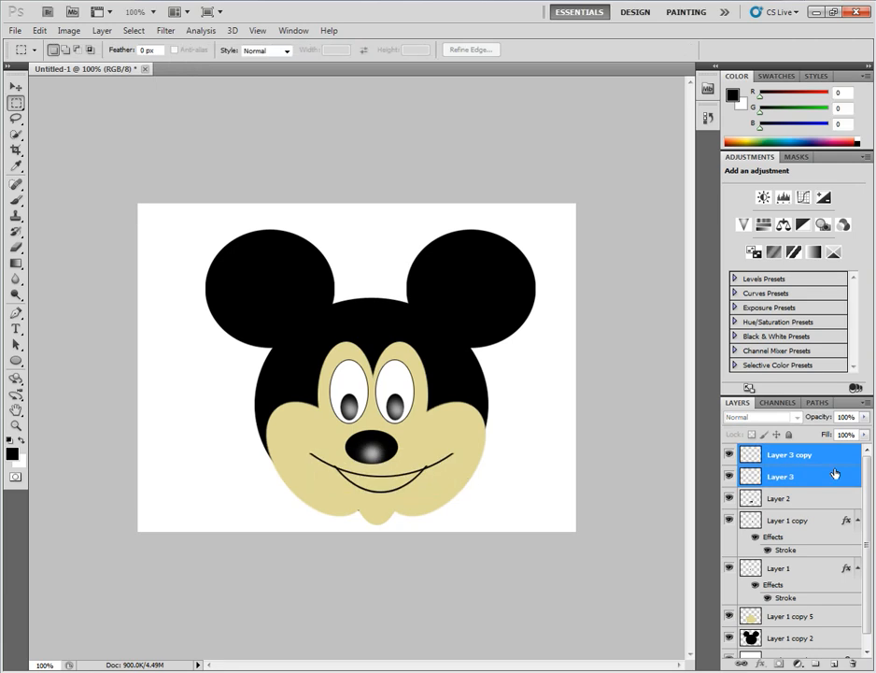
{"action": "key", "text": "ctrl+e"}
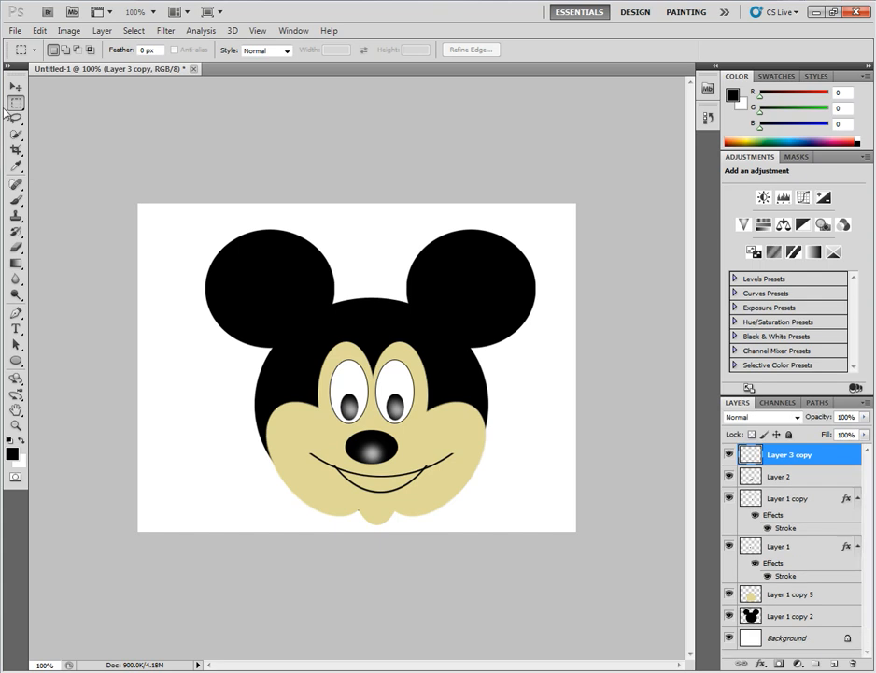
Select the area between the two mouth curves with the Magic Wand, fill it with black and deselect
{"action": "left_click_drag", "start_coordinate": [16, 134], "coordinate": [67, 152]}
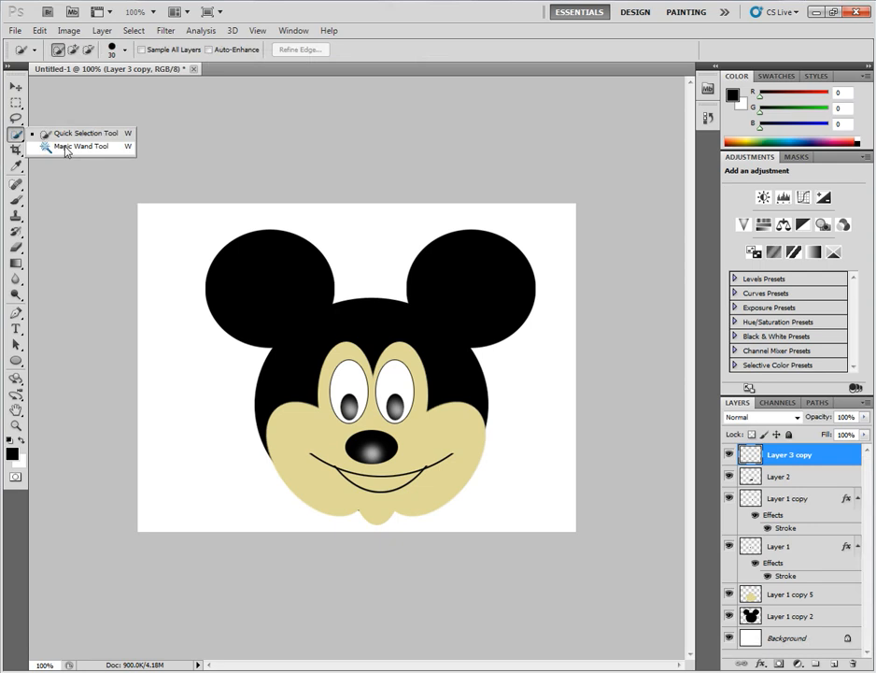
{"action": "left_click", "coordinate": [66, 149]}
{"action": "left_click", "coordinate": [247, 461]}
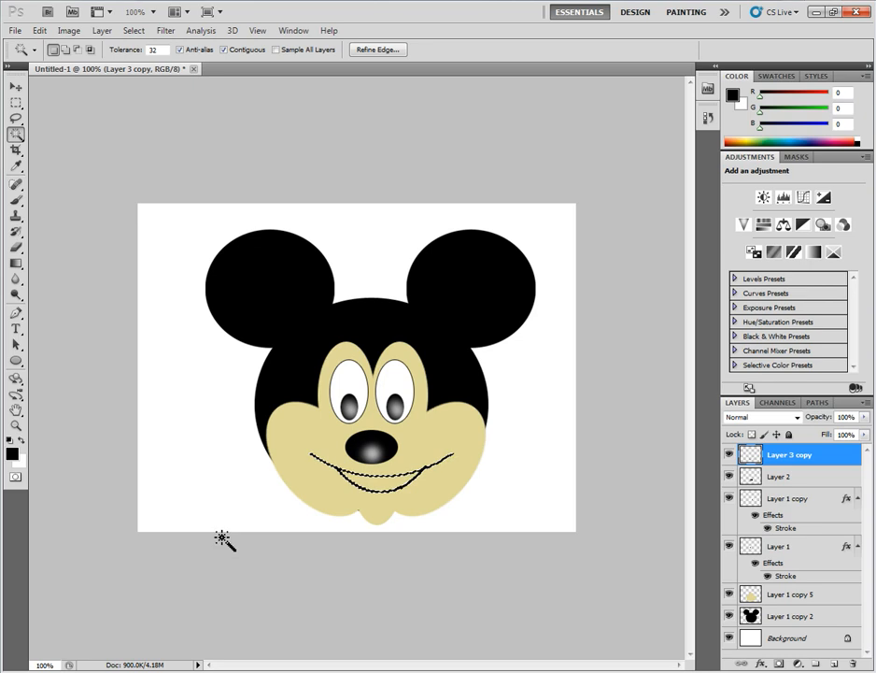
{"action": "key", "text": "Delete"}
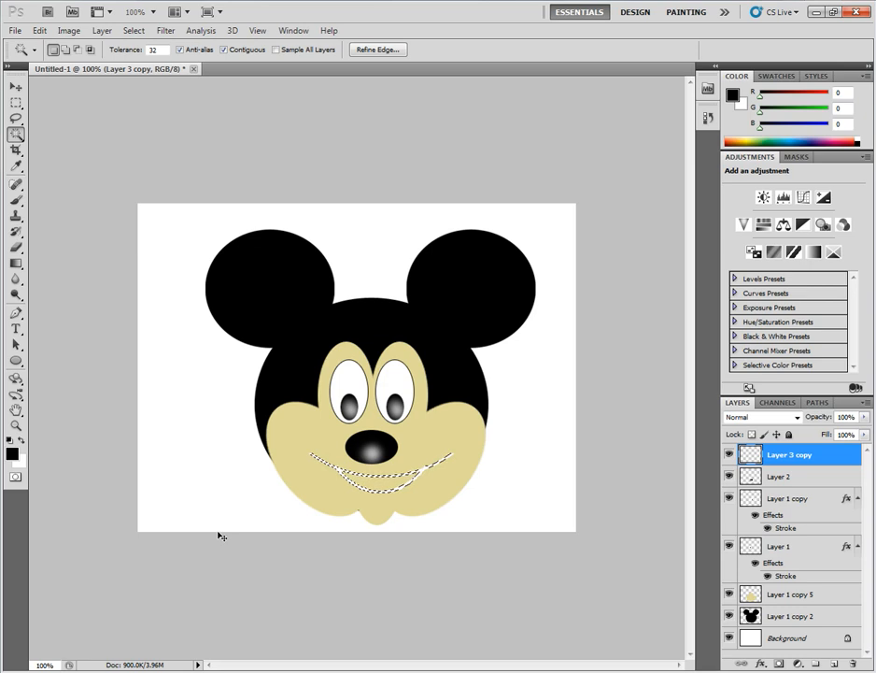
{"action": "key", "text": "ctrl+z"}
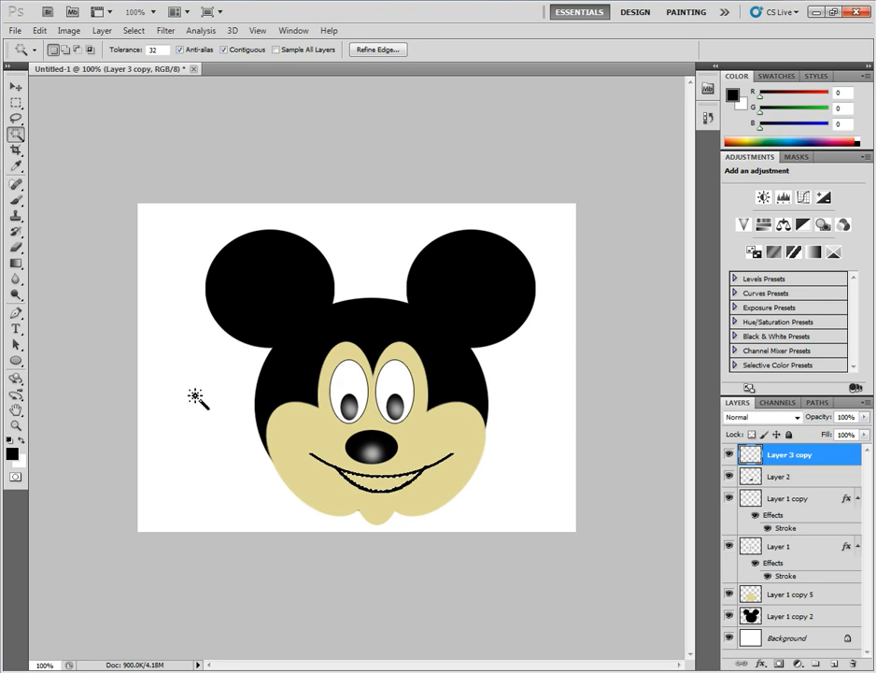
{"action": "key", "text": "alt+BackSpace"}
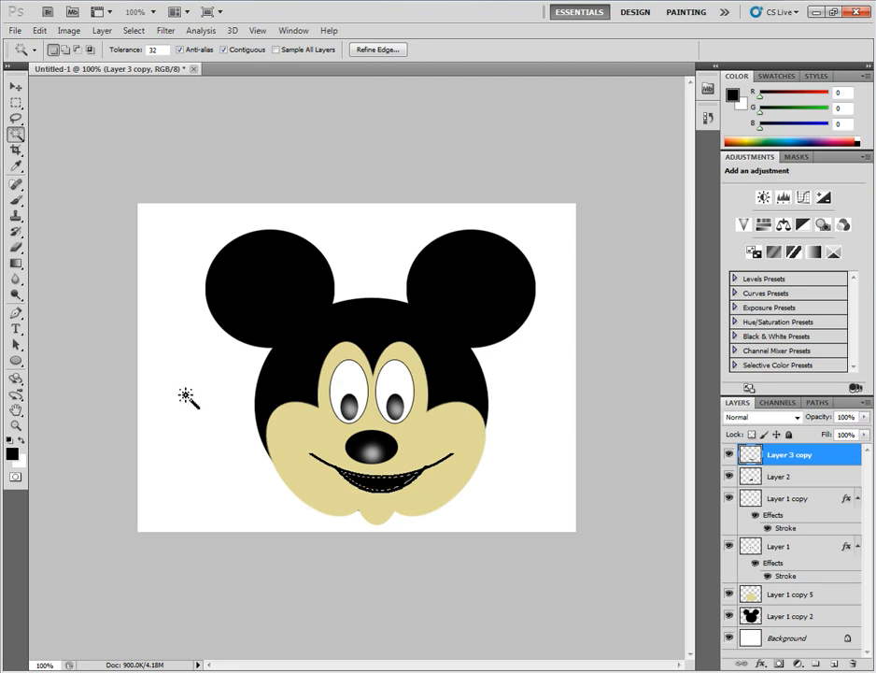
{"action": "key", "text": "ctrl+d"}
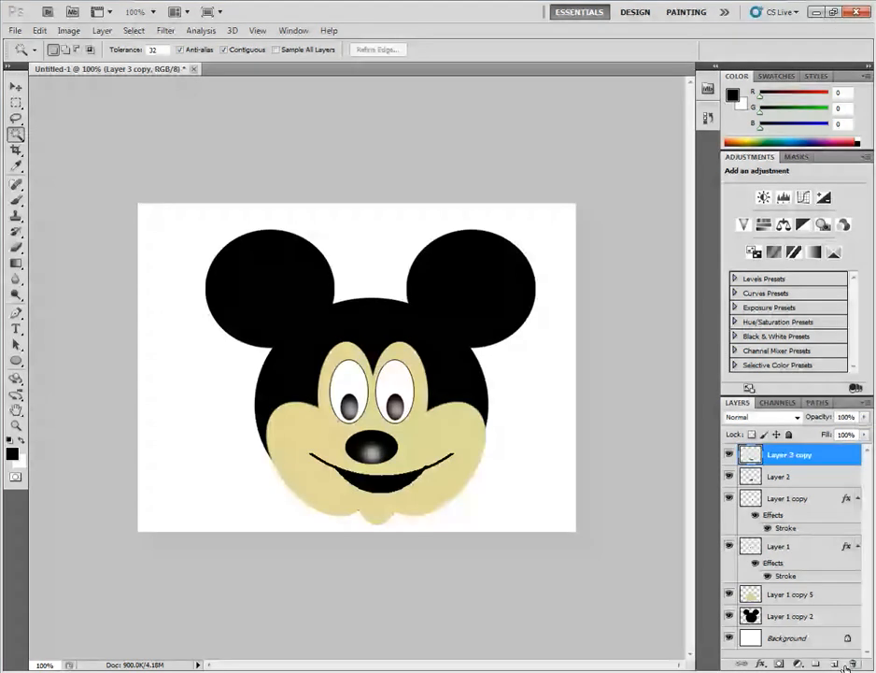
Add a new layer above the mouth layer and switch to the Elliptical Marquee tool
{"action": "left_click", "coordinate": [837, 664]}
{"action": "left_click", "coordinate": [16, 102]}
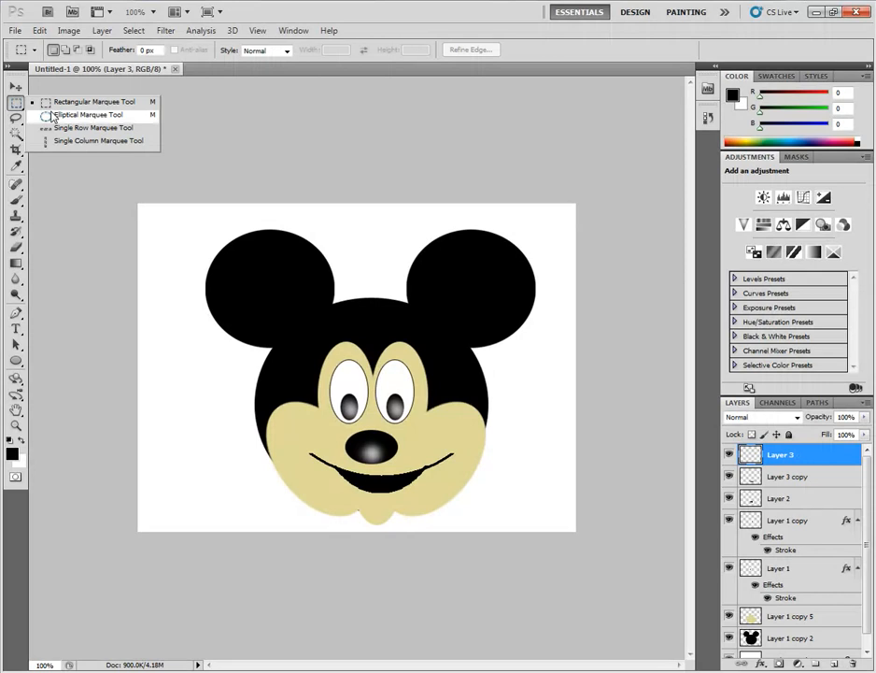
{"action": "left_click", "coordinate": [51, 116]}
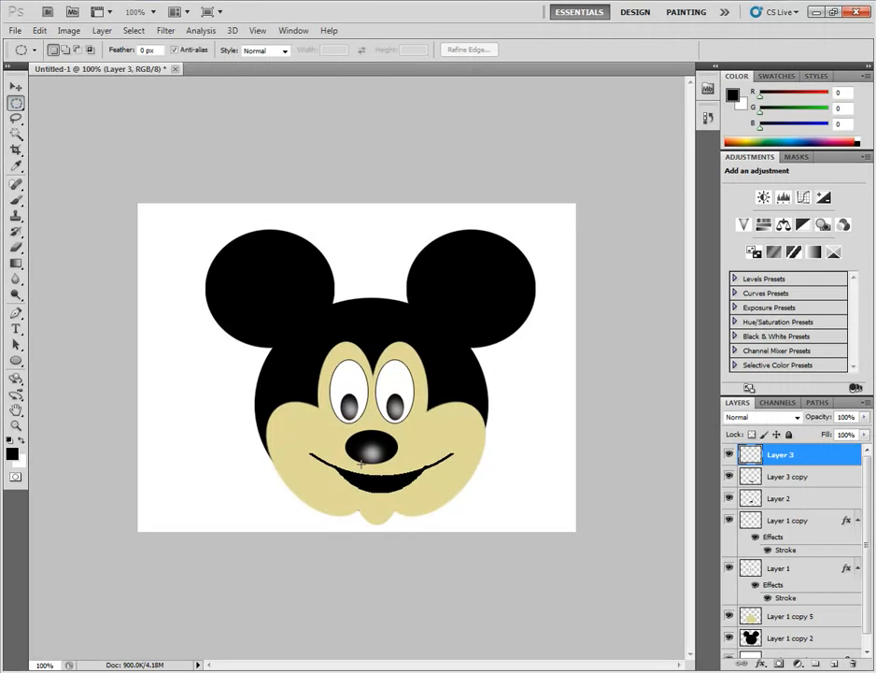
Move the mouth on Layer 3 copy slightly to the left to centre it under the nose
{"action": "key", "text": "v"}
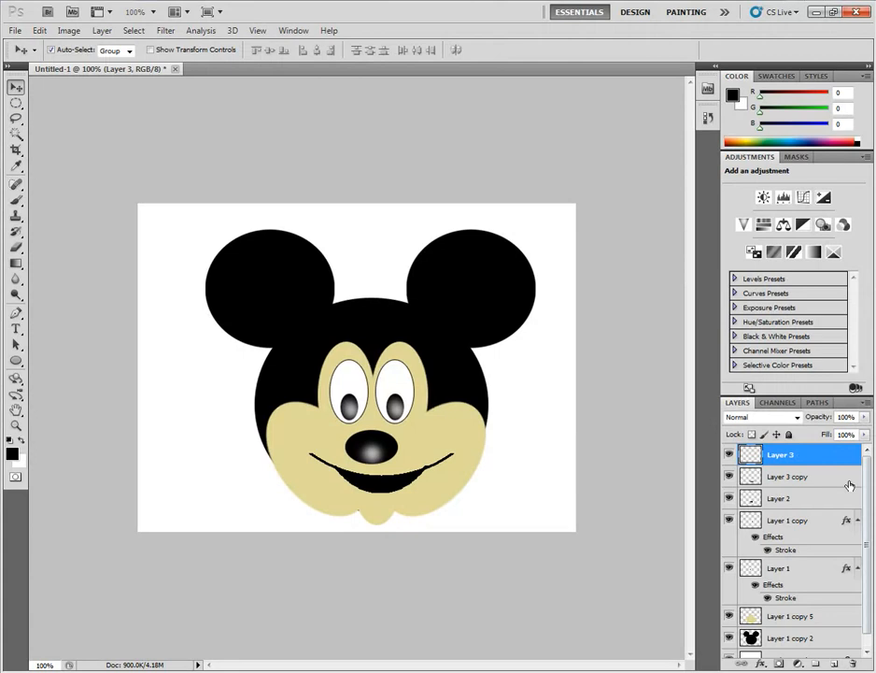
{"action": "left_click", "coordinate": [848, 478]}
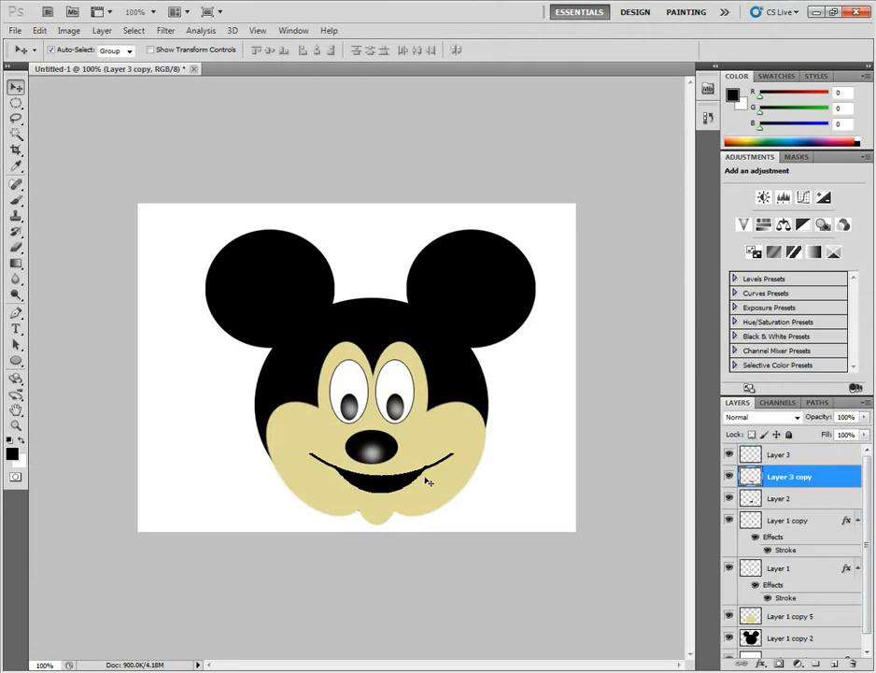
{"action": "left_click_drag", "start_coordinate": [428, 482], "coordinate": [409, 478]}
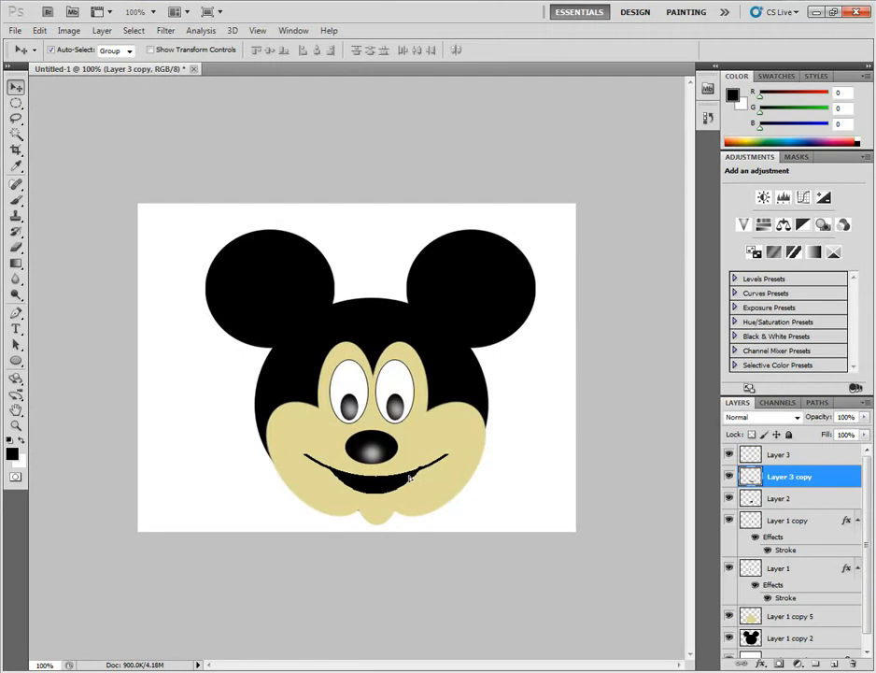
Make a round selection over the middle of the mouth on Layer 3 and fill it with orange #ff8955 as a tongue
{"action": "key", "text": "alt+bracketright"}
{"action": "key", "text": "m"}
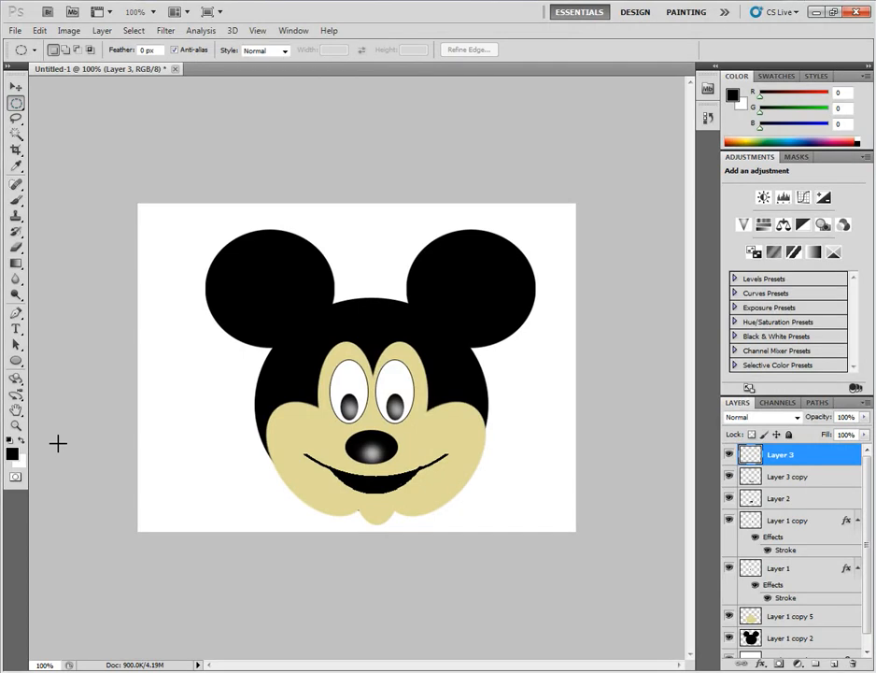
{"action": "left_click", "coordinate": [13, 453]}
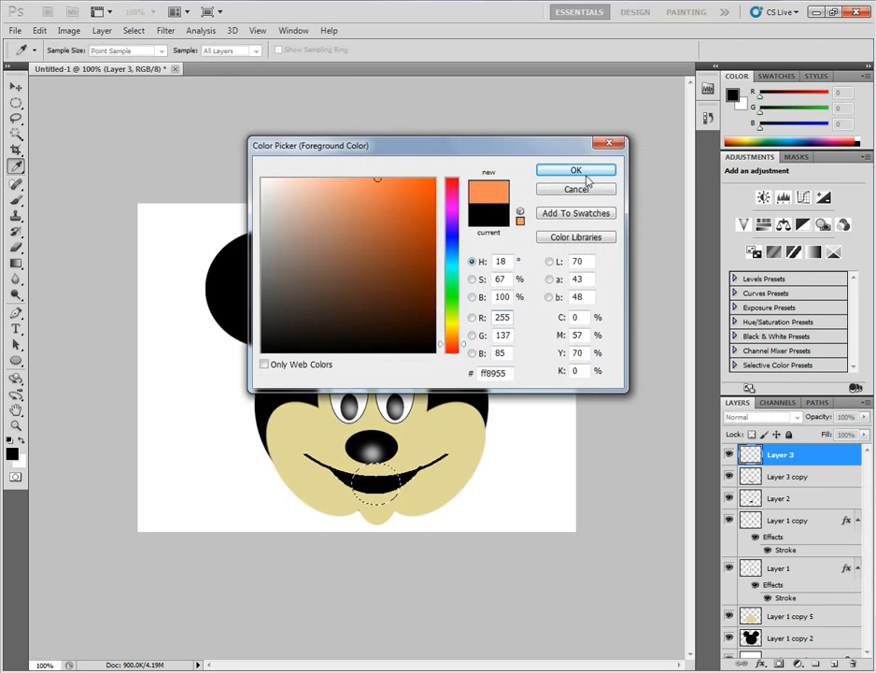
{"action": "left_click", "coordinate": [585, 173]}
{"action": "key", "text": "alt+BackSpace"}
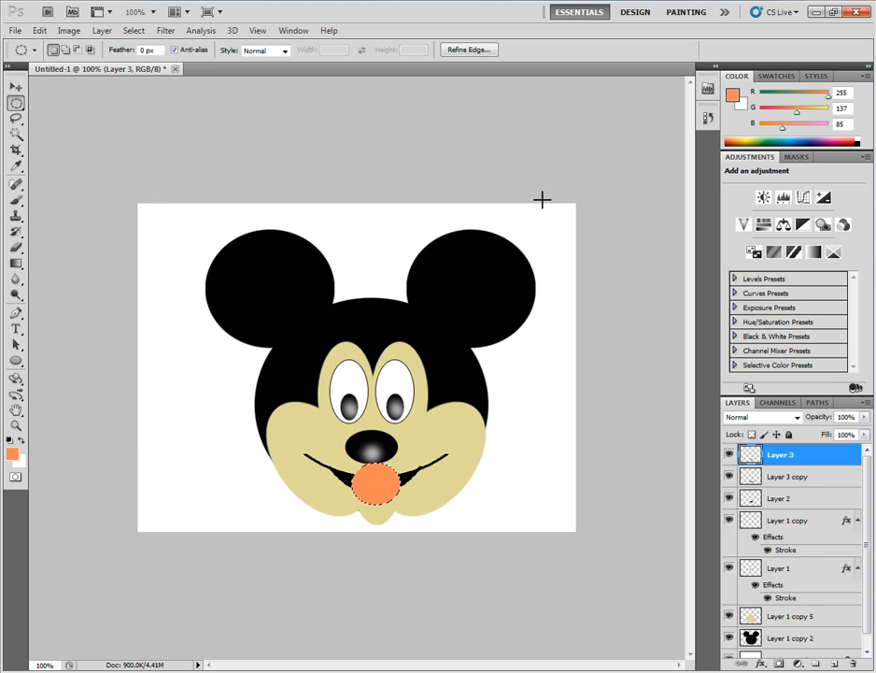
{"action": "left_click", "coordinate": [16, 184]}
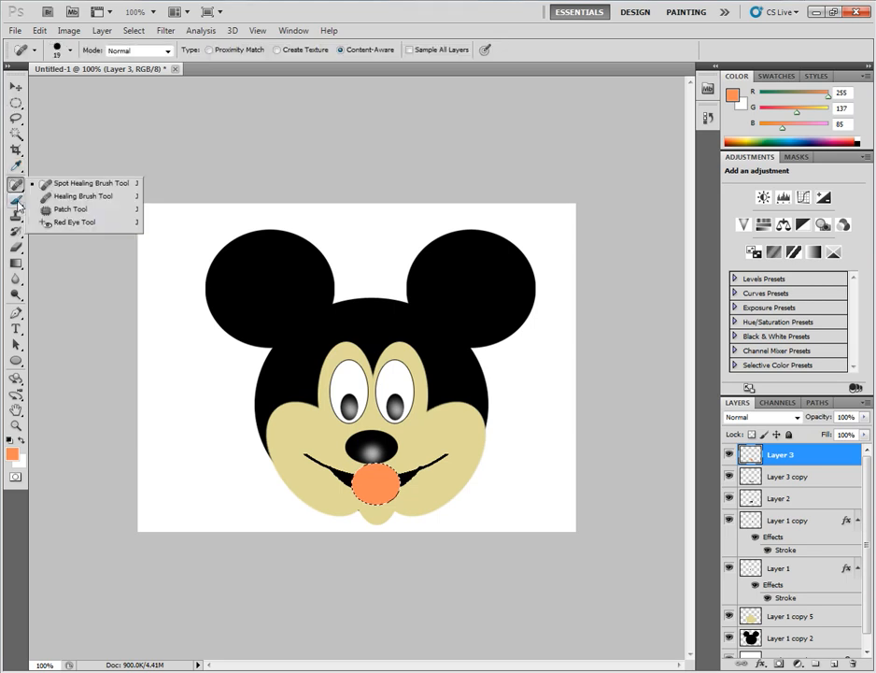
Switch to the Brush tool and set the foreground colour to pink #f80c70
{"action": "left_click", "coordinate": [17, 202]}
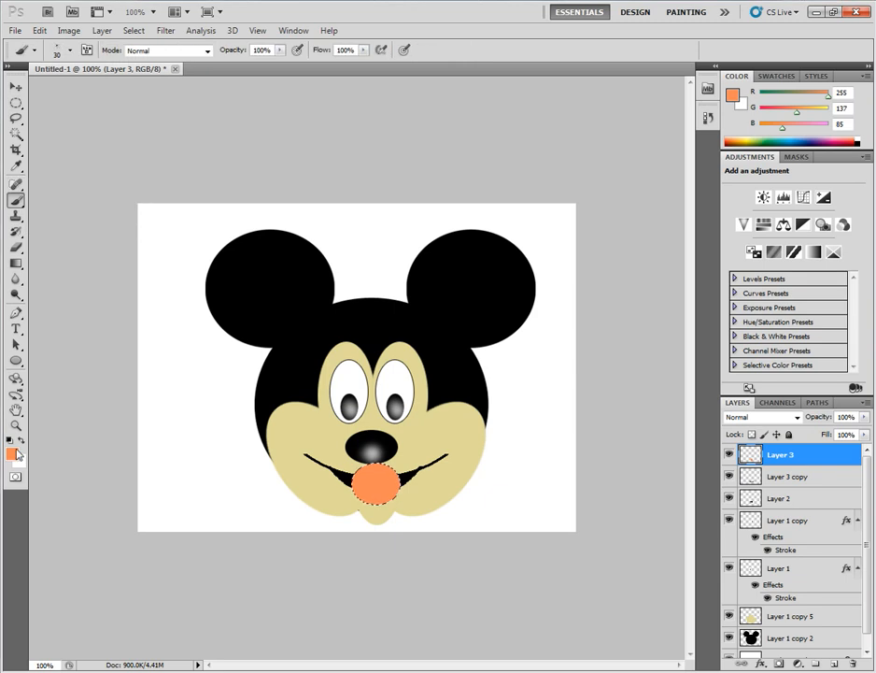
{"action": "left_click", "coordinate": [12, 453]}
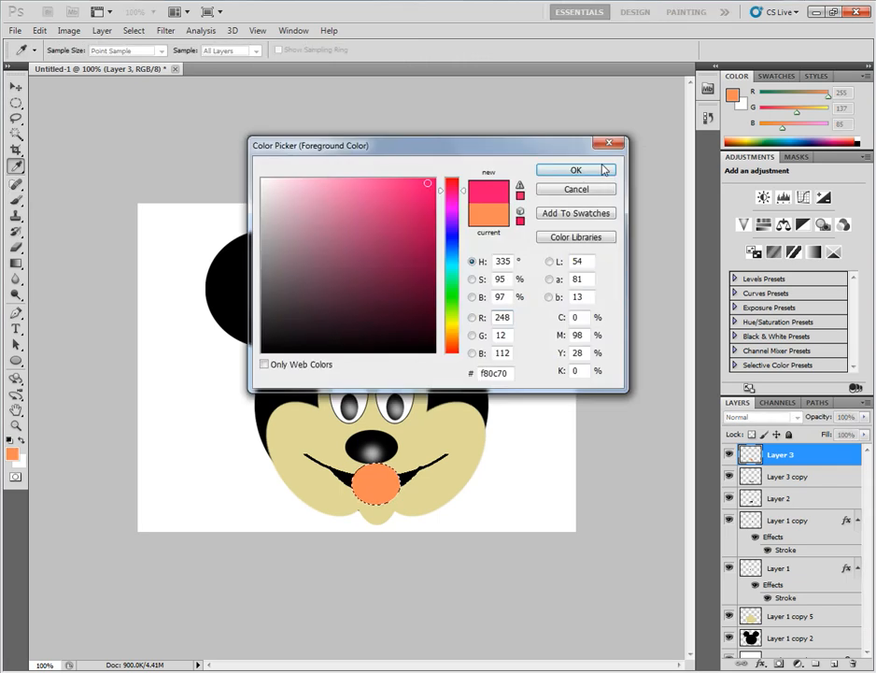
{"action": "left_click", "coordinate": [575, 170]}
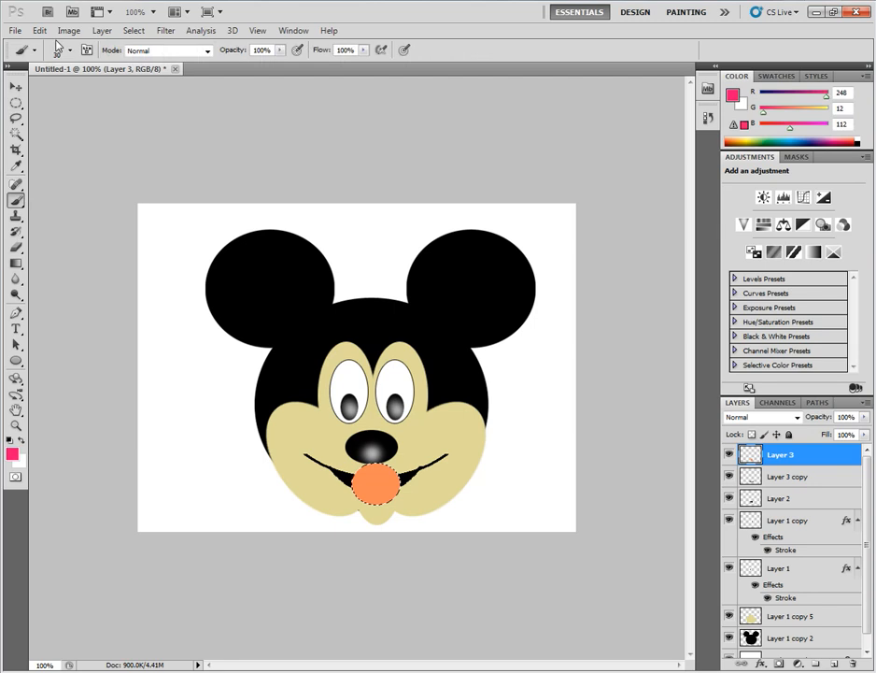
Append the default brushes to the brush presets and choose a soft round 13 px brush
{"action": "left_click", "coordinate": [58, 49]}
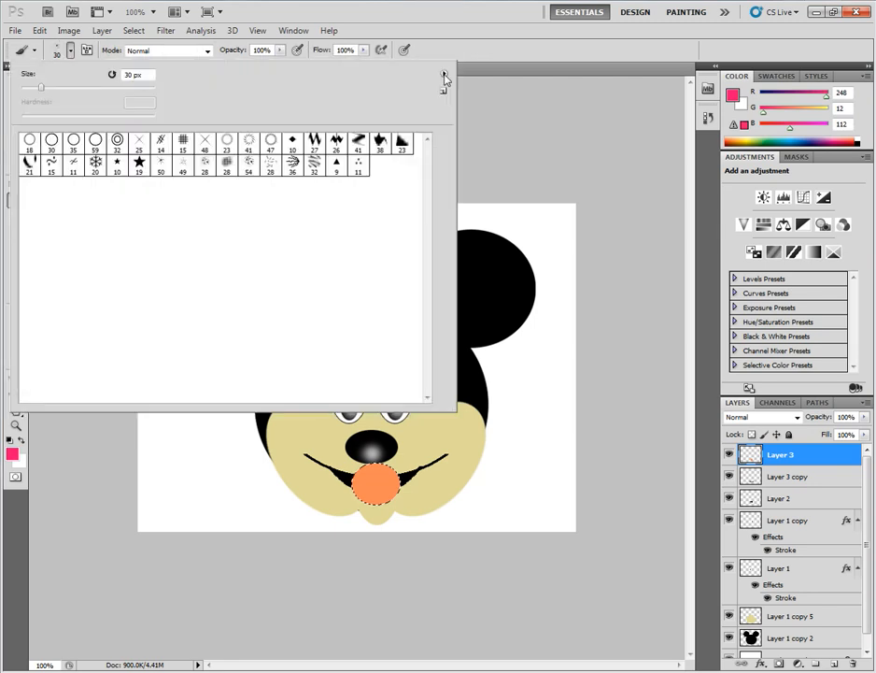
{"action": "left_click", "coordinate": [445, 75]}
{"action": "left_click", "coordinate": [480, 270]}
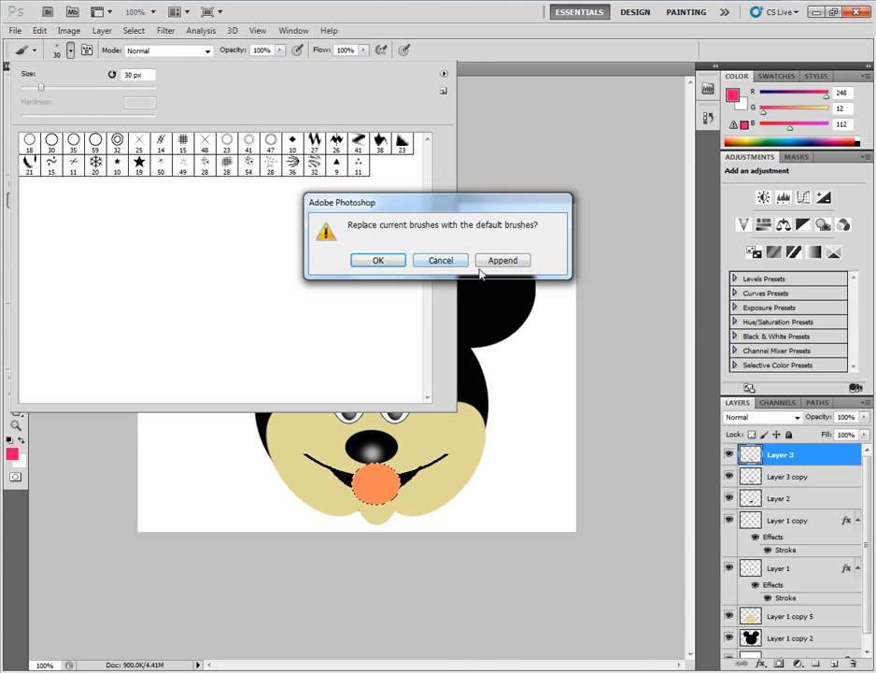
{"action": "left_click", "coordinate": [481, 262]}
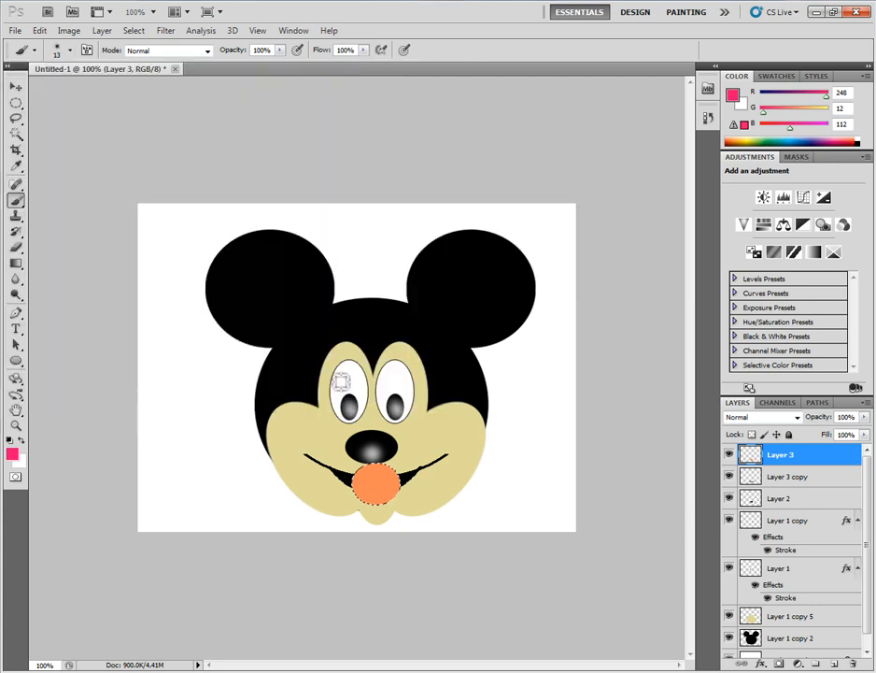
Enlarge the soft brush to 40 px, set its opacity to 23% and shade the orange tongue with pink
{"action": "key", "text": "]"}
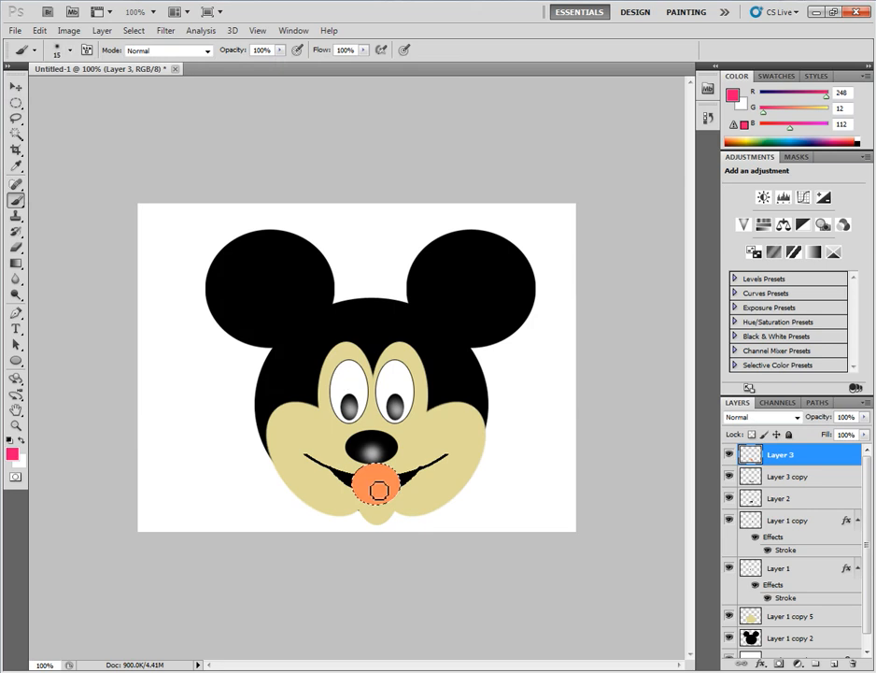
{"action": "key", "text": "]"}
{"action": "key", "text": "]"}
{"action": "key", "text": "]"}
{"action": "key", "text": "]"}
{"action": "key", "text": "]"}
{"action": "key", "text": "2"}
{"action": "key", "text": "3"}
{"action": "left_click_drag", "start_coordinate": [379, 476], "coordinate": [372, 488]}
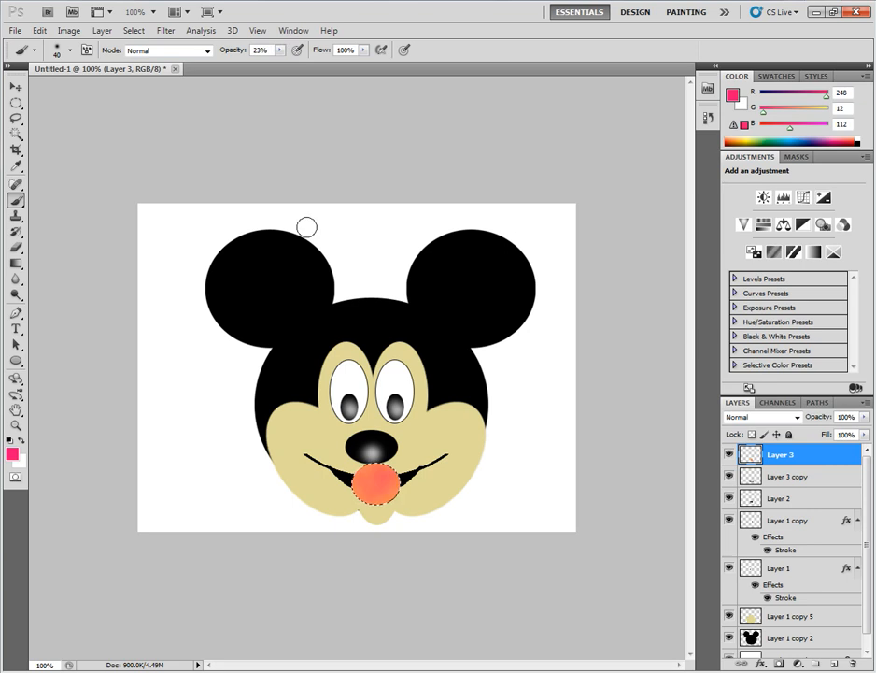
Clip the tongue on Layer 3 to the mouth layer below, deselect, and move the tongue slightly down and to the right
{"action": "left_click", "coordinate": [102, 30]}
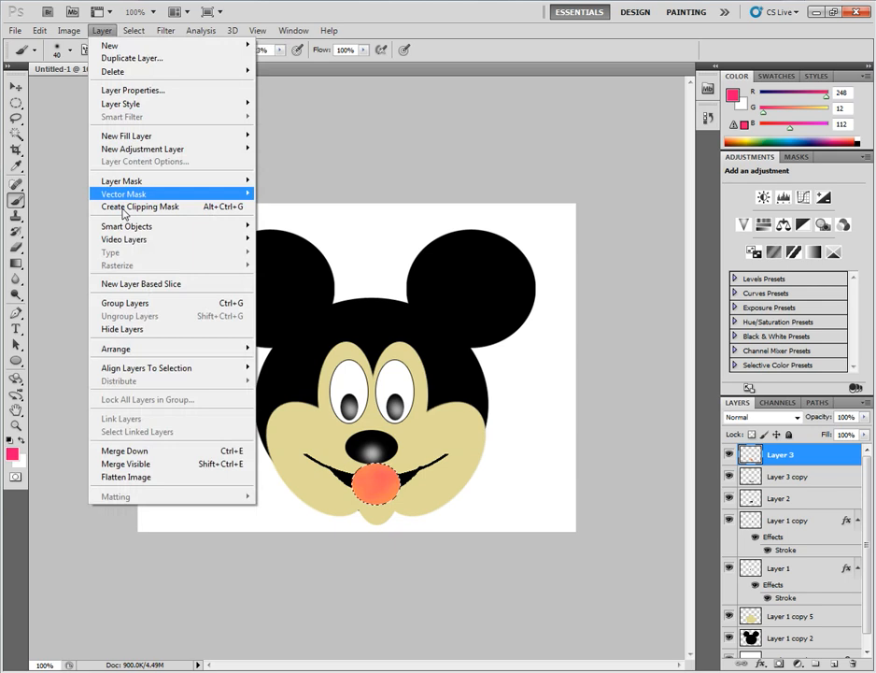
{"action": "left_click", "coordinate": [122, 207]}
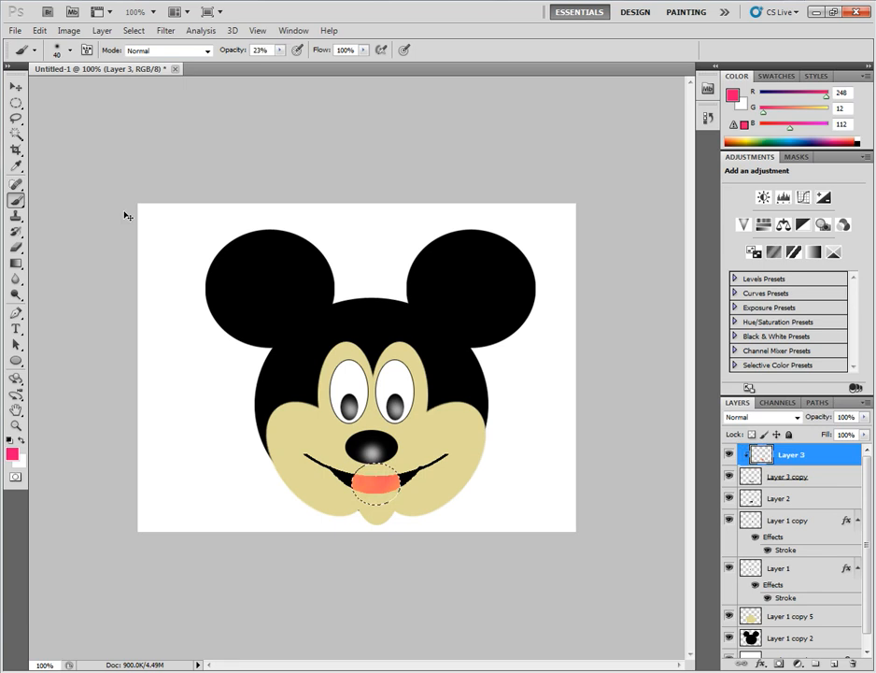
{"action": "key", "text": "ctrl+d"}
{"action": "left_click", "coordinate": [15, 87]}
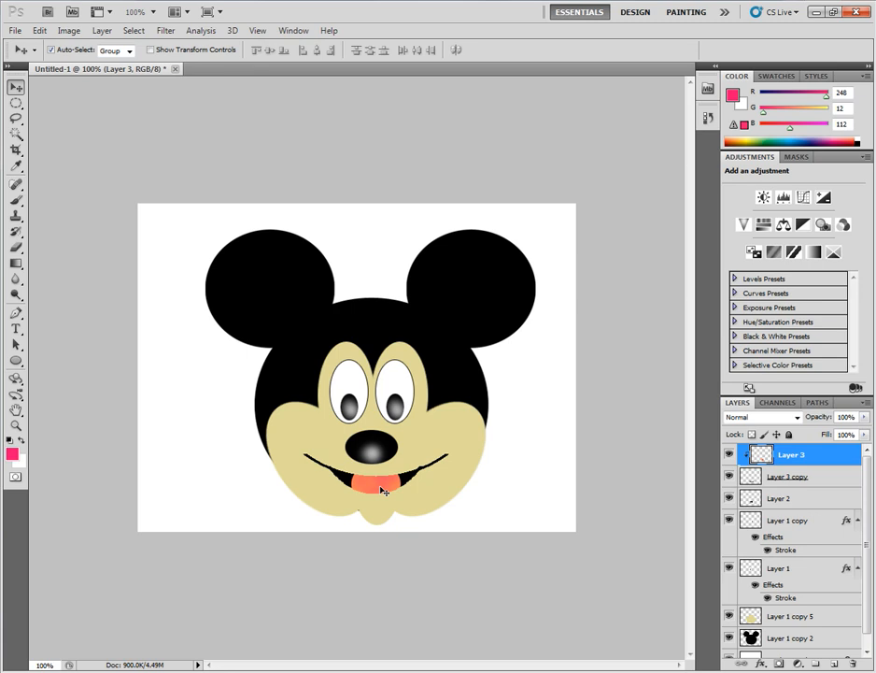
{"action": "left_click_drag", "start_coordinate": [381, 490], "coordinate": [390, 498]}
Lighten both black ears and the sides of the head on Layer 1 copy 2 with the Dodge tool at 175 px
{"action": "left_click", "coordinate": [792, 638]}
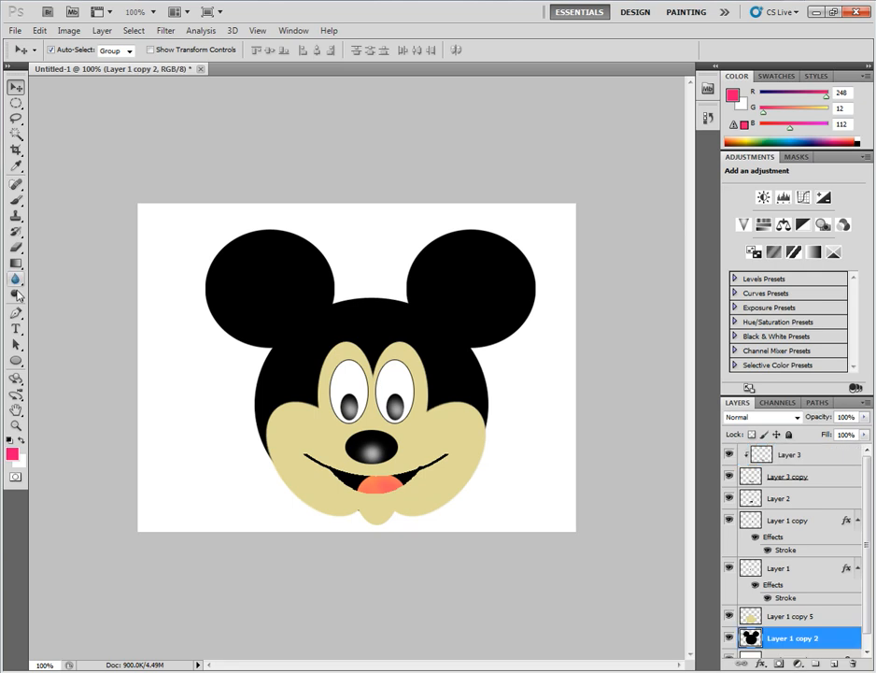
{"action": "left_click", "coordinate": [16, 295]}
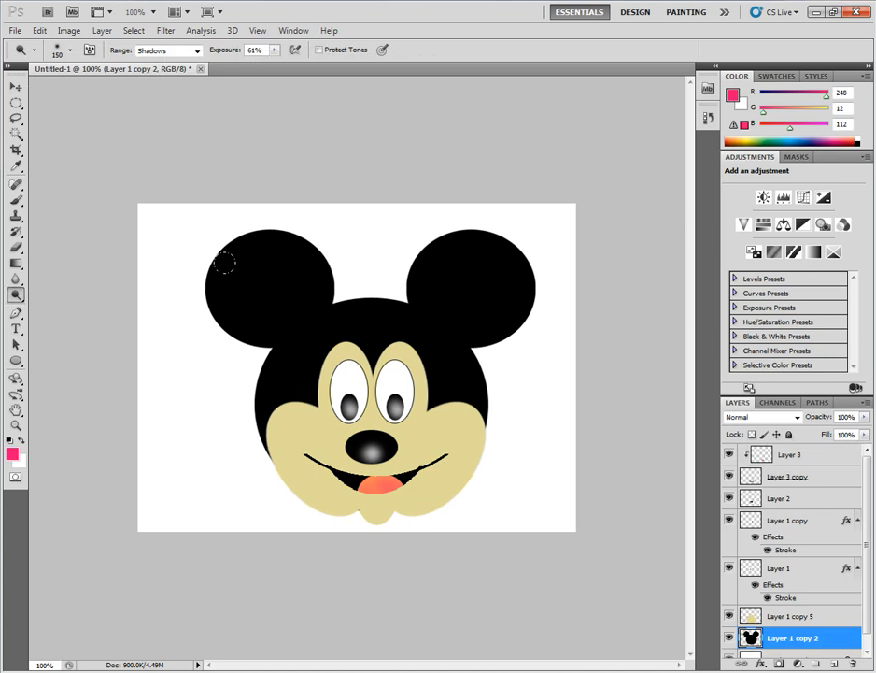
{"action": "key", "text": "bracketright"}
{"action": "left_click_drag", "start_coordinate": [224, 263], "coordinate": [392, 268]}
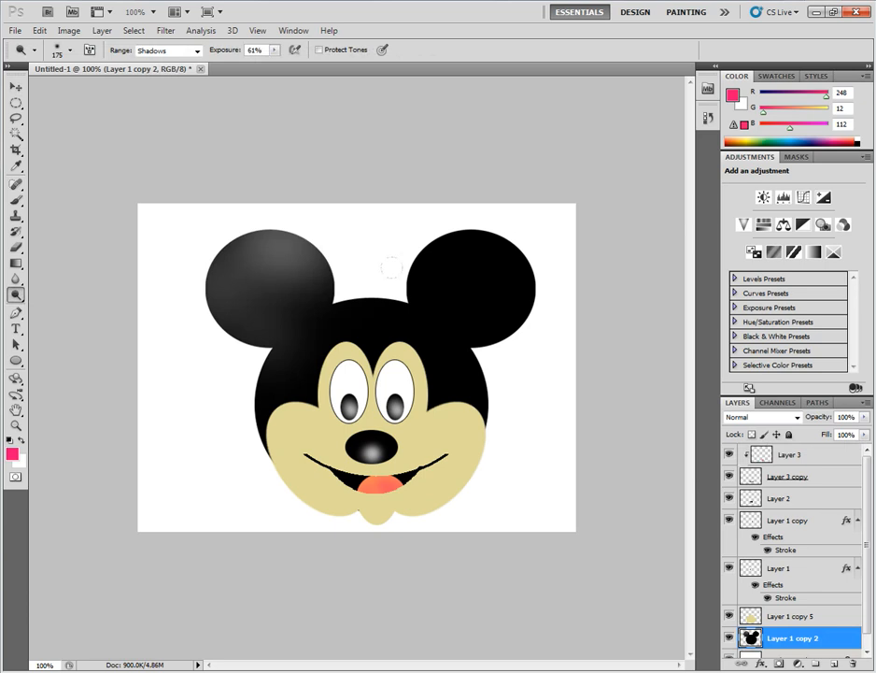
{"action": "left_click_drag", "start_coordinate": [392, 268], "coordinate": [509, 275]}
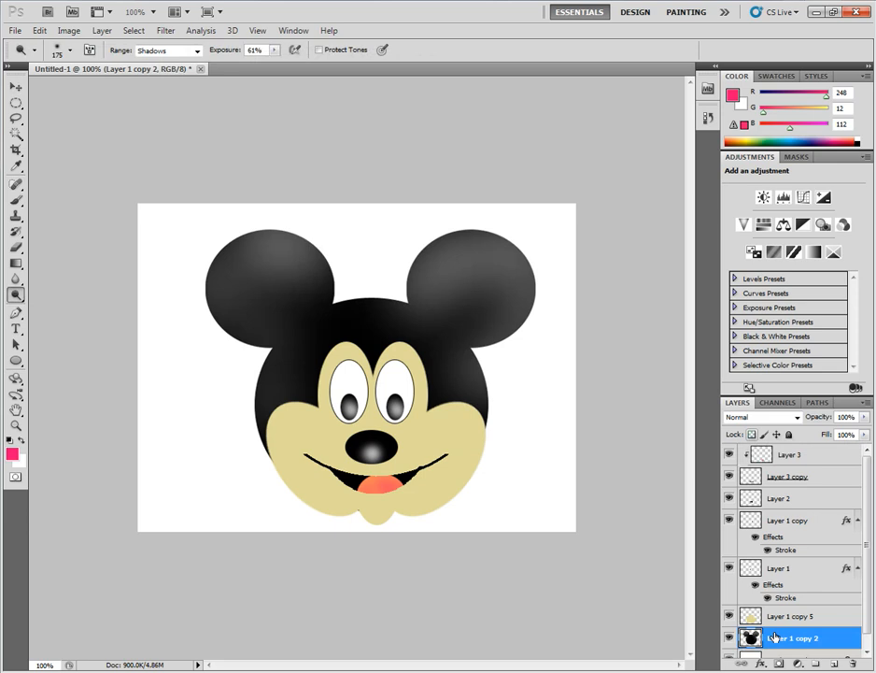
Narrow the black head and ears symmetrically to 94.61% width with Free Transform, and return to the Dodge tool
{"action": "key", "text": "ctrl+t"}
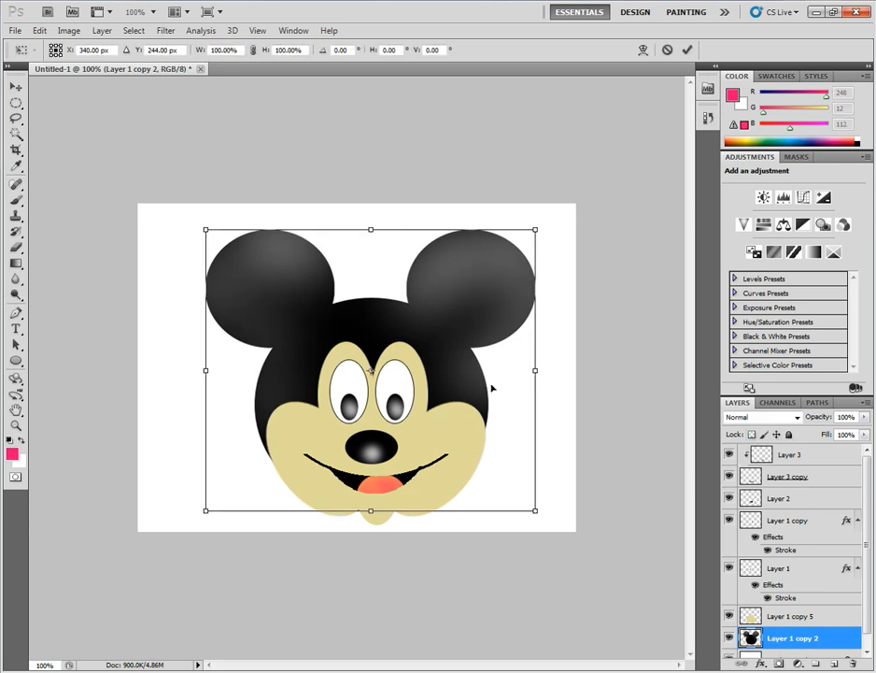
{"action": "left_click_drag", "start_coordinate": [536, 370], "coordinate": [530, 370]}
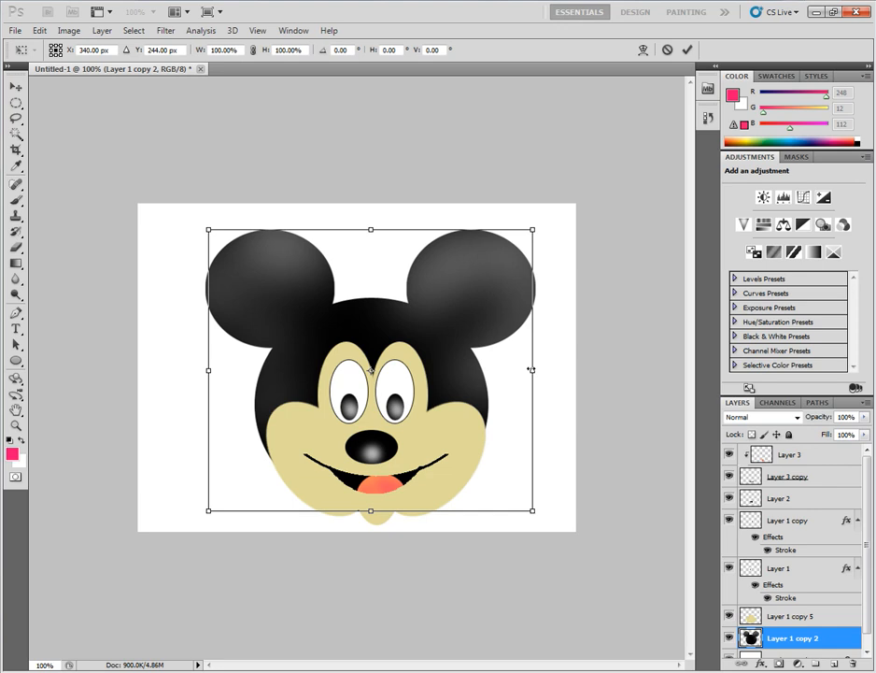
{"action": "left_click_drag", "start_coordinate": [531, 370], "coordinate": [527, 370]}
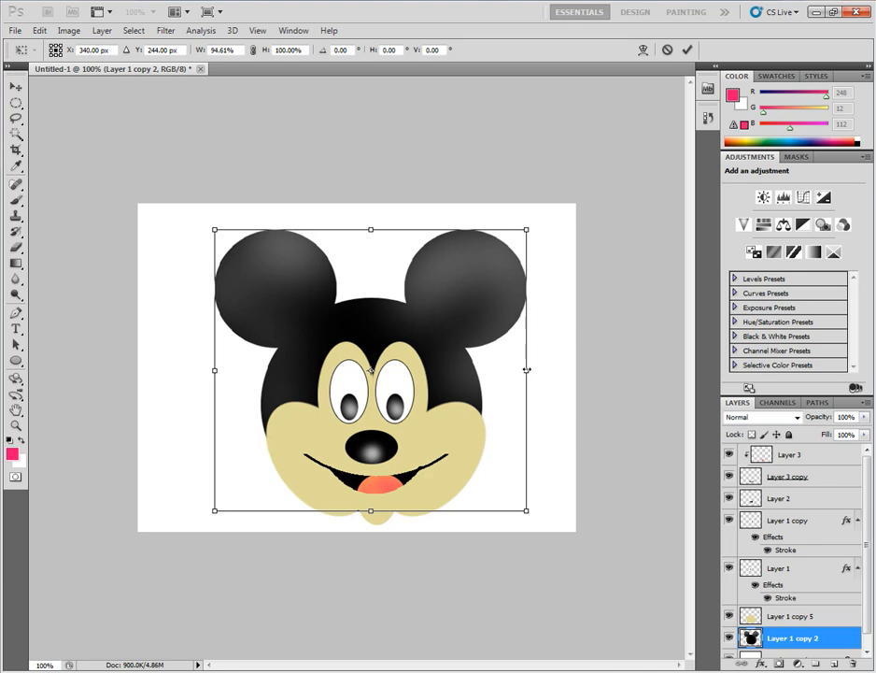
{"action": "key", "text": "Return"}
{"action": "key", "text": "o"}
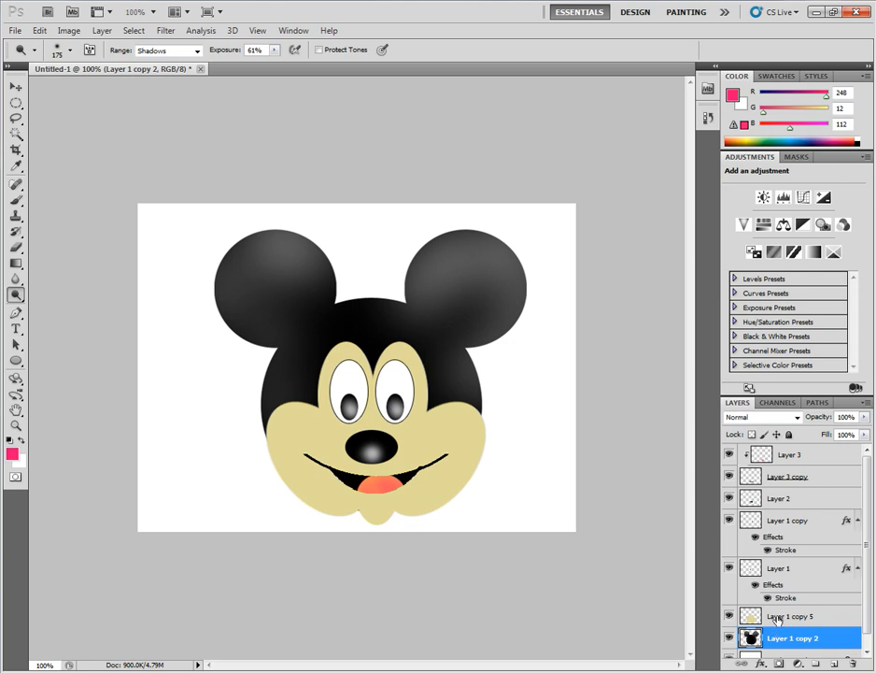
Add a 1 px black outside stroke to the tan face on Layer 1 copy 5 and clear the selection
{"action": "left_click", "coordinate": [776, 618]}
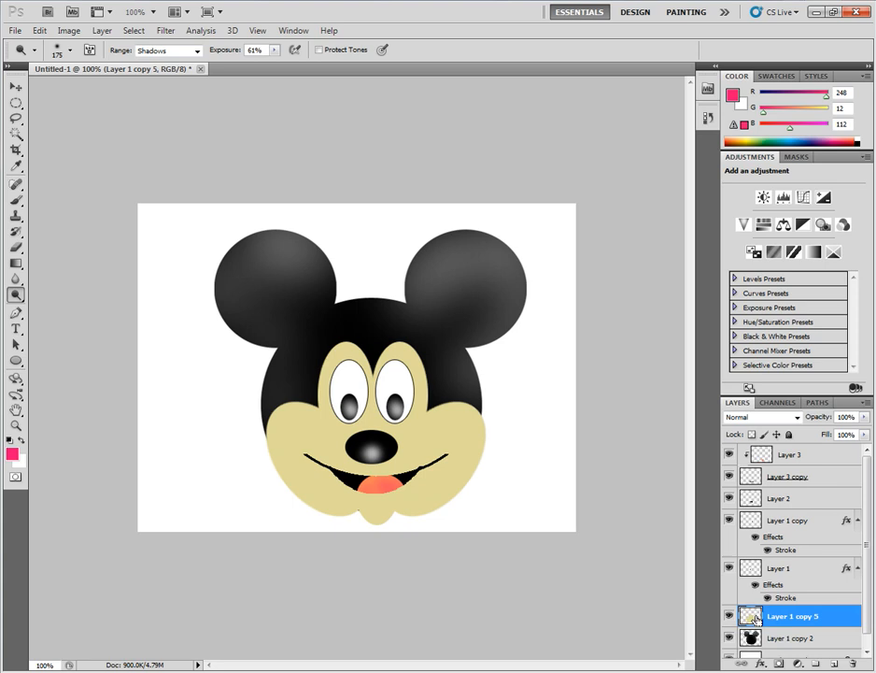
{"action": "left_click", "coordinate": [756, 619], "text": "ctrl"}
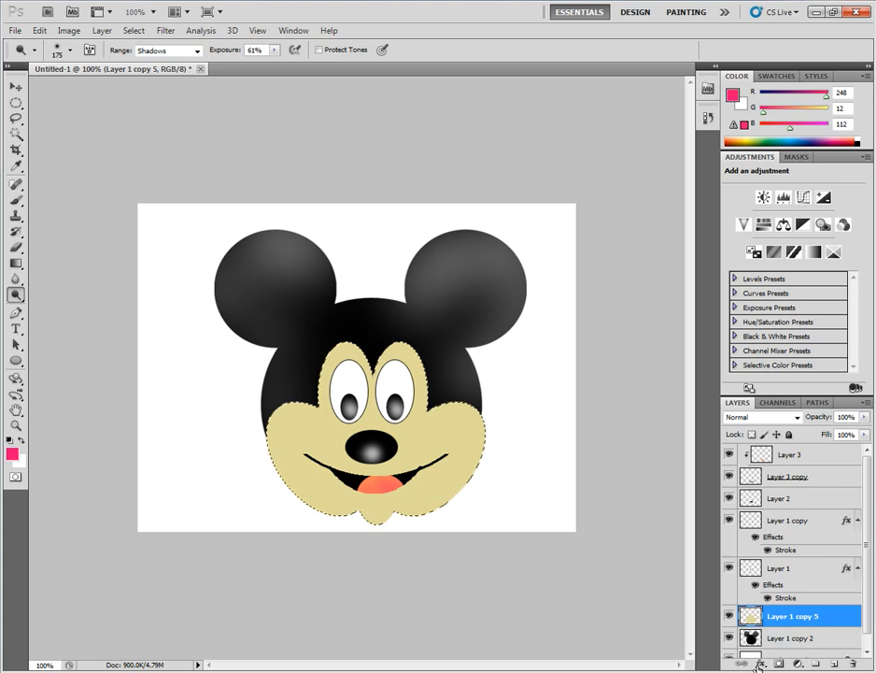
{"action": "left_click", "coordinate": [761, 664]}
{"action": "left_click", "coordinate": [787, 652]}
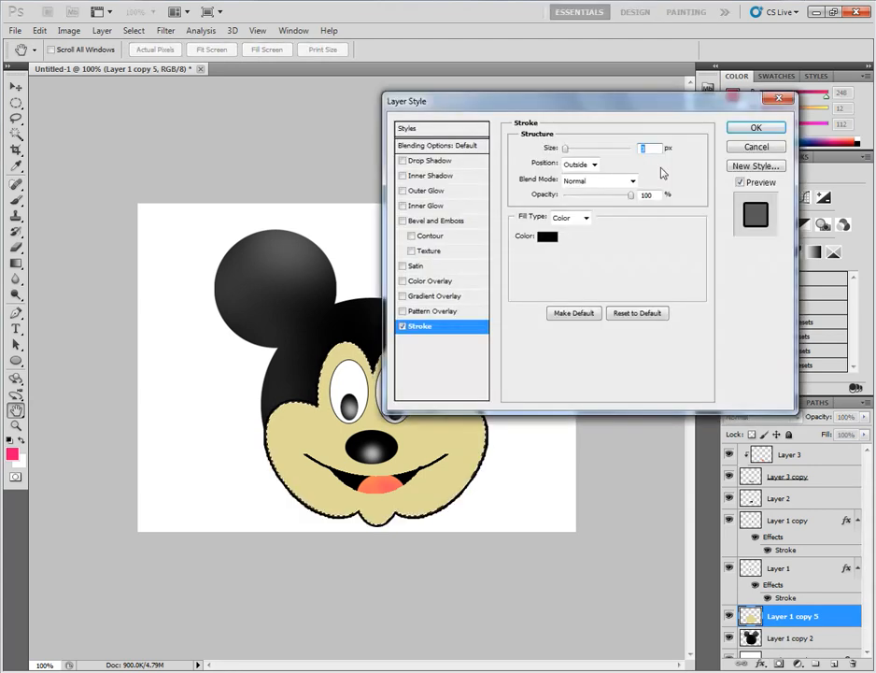
{"action": "type", "text": "1"}
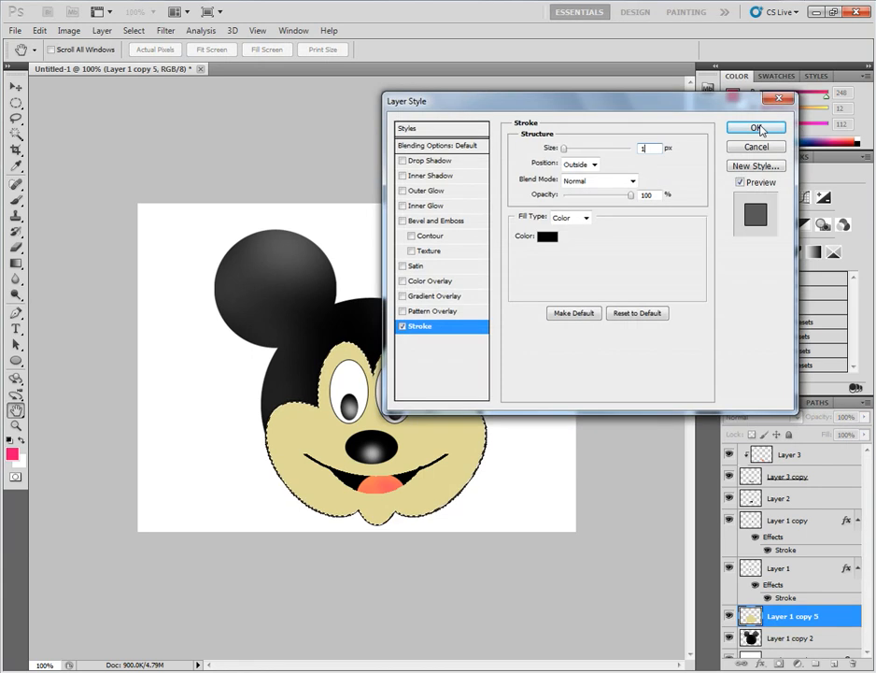
{"action": "left_click", "coordinate": [758, 128]}
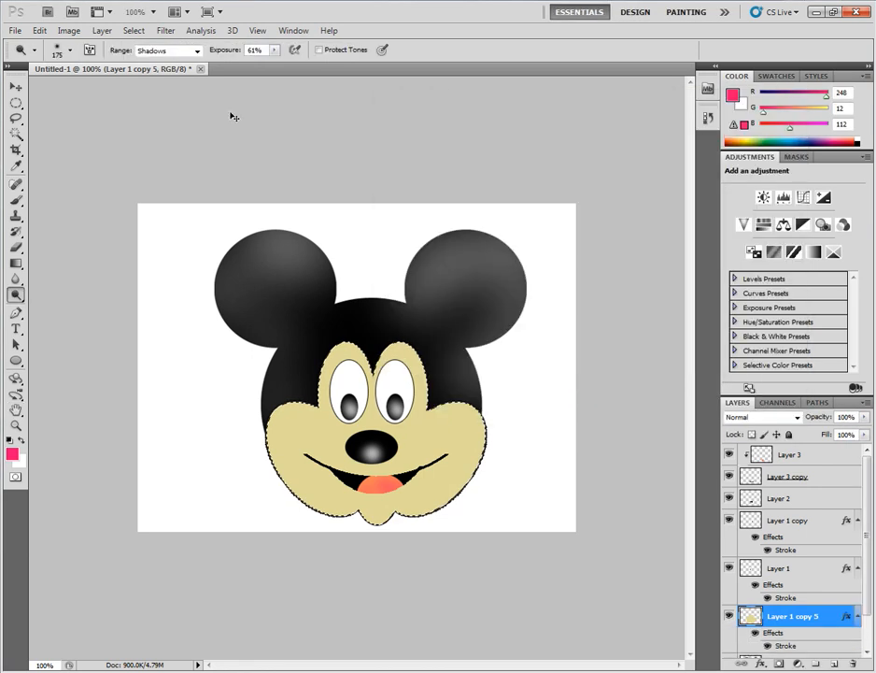
{"action": "key", "text": "ctrl+d"}
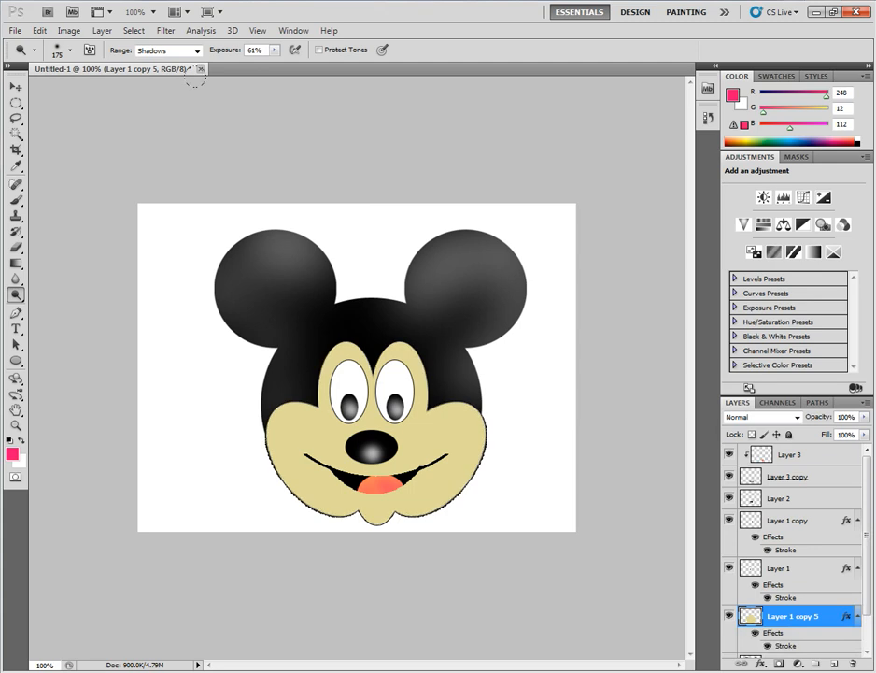
Darken the cheeks and lighten the middle of the tan face on Layer 1 copy 5 with the Burn and Dodge tools
{"action": "right_click", "coordinate": [21, 293]}
{"action": "left_click", "coordinate": [61, 311]}
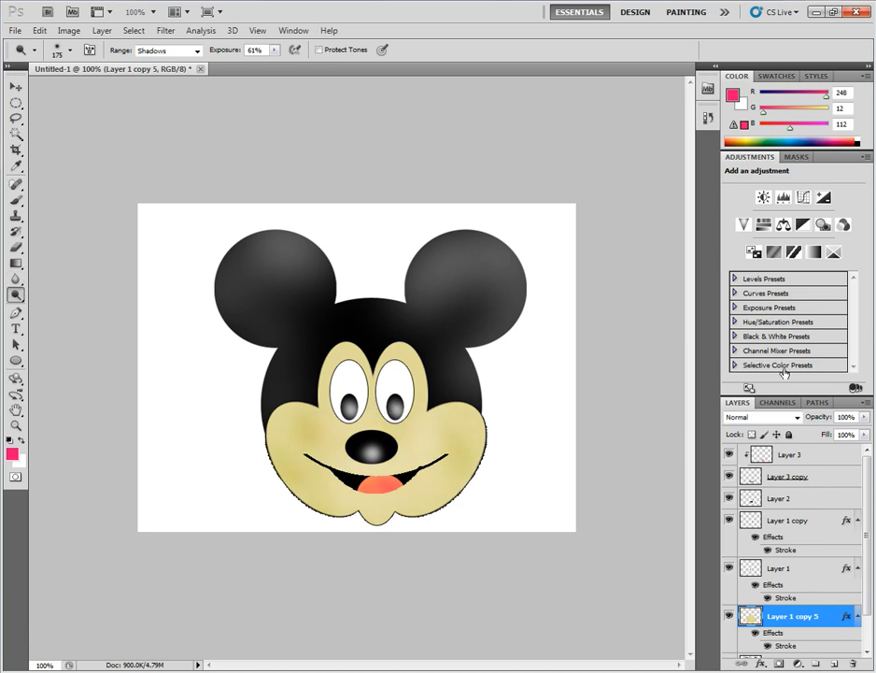
Select all layers from Layer 1 copy 2 up to Layer 3 and merge them into one, keeping the Background separate
{"action": "scroll", "coordinate": [868, 616], "scroll_direction": "down", "scroll_amount": 2}
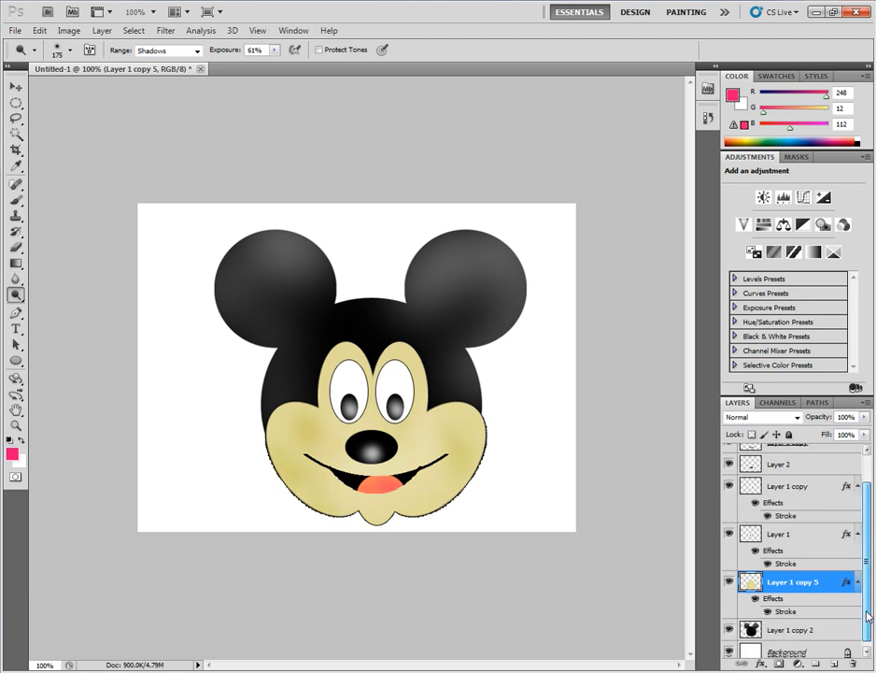
{"action": "key", "text": "alt+bracketleft"}
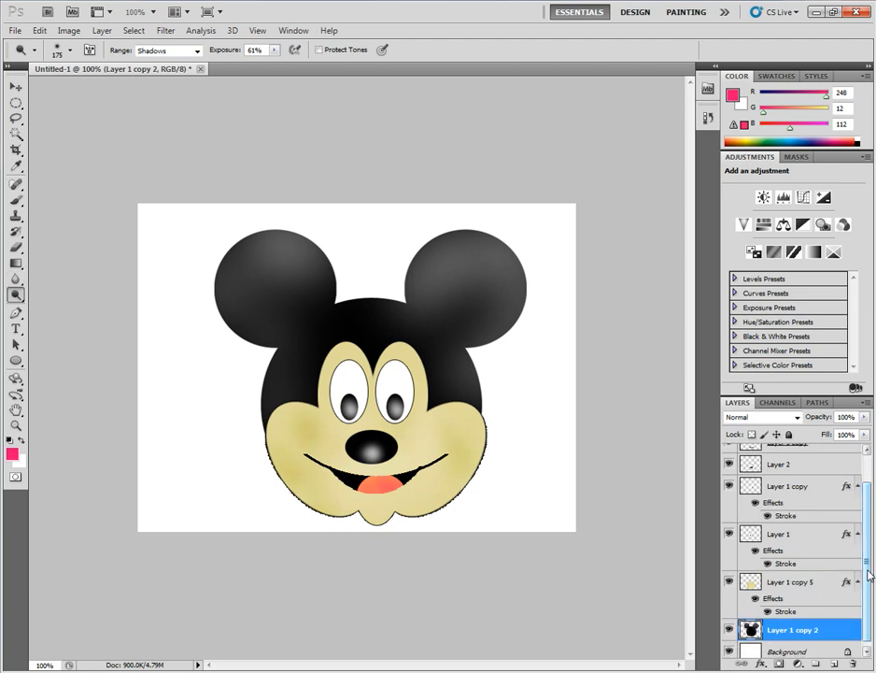
{"action": "scroll", "coordinate": [806, 470], "scroll_direction": "up", "scroll_amount": 1}
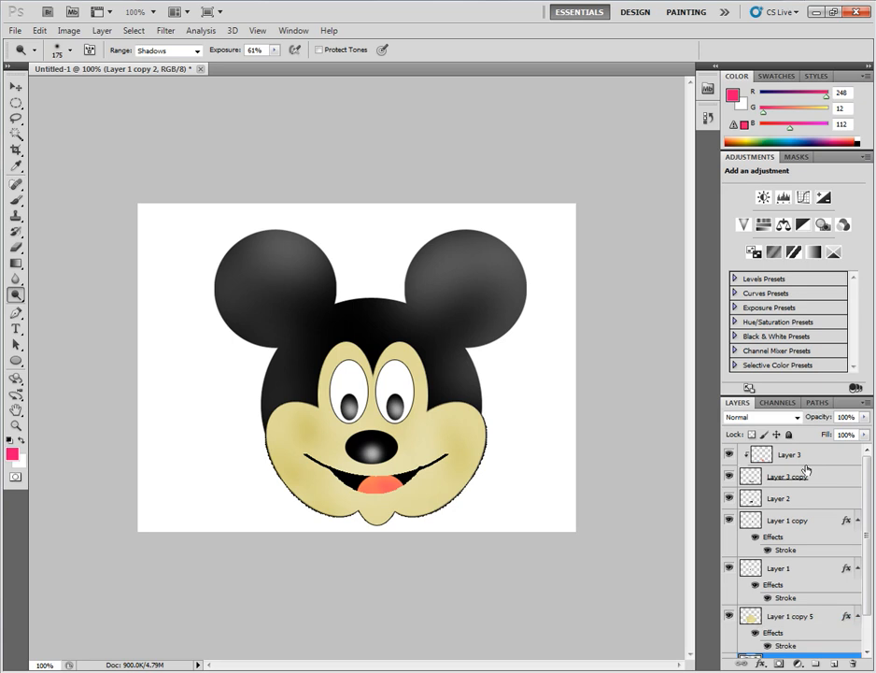
{"action": "left_click", "coordinate": [806, 465], "text": "shift"}
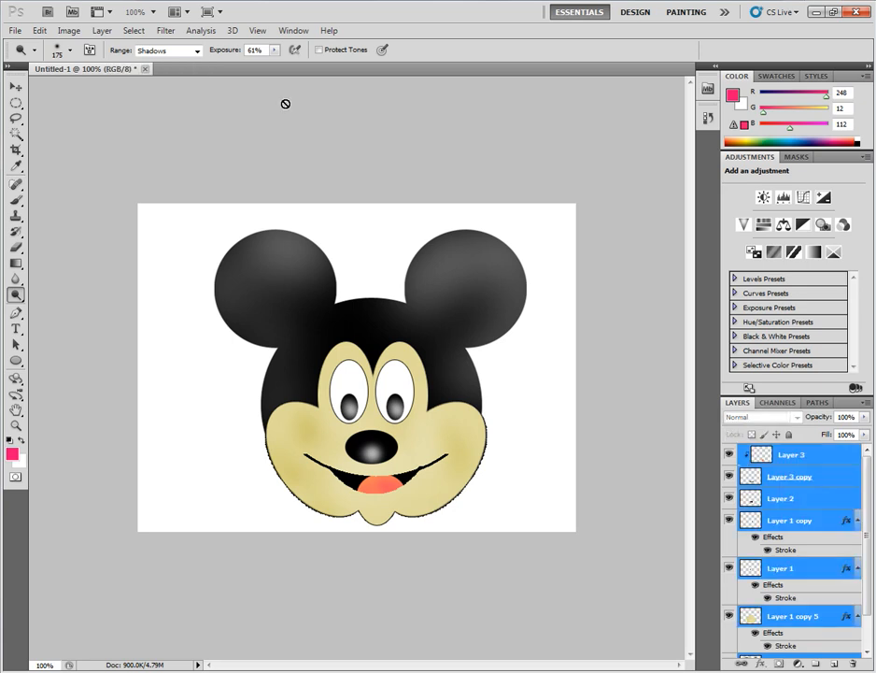
{"action": "left_click", "coordinate": [102, 30]}
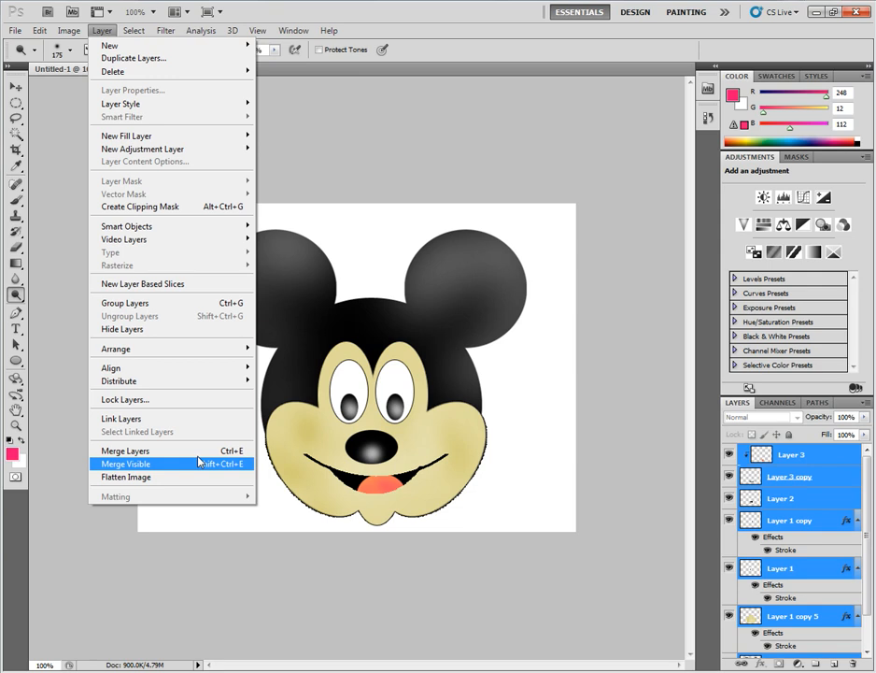
{"action": "left_click", "coordinate": [199, 462]}
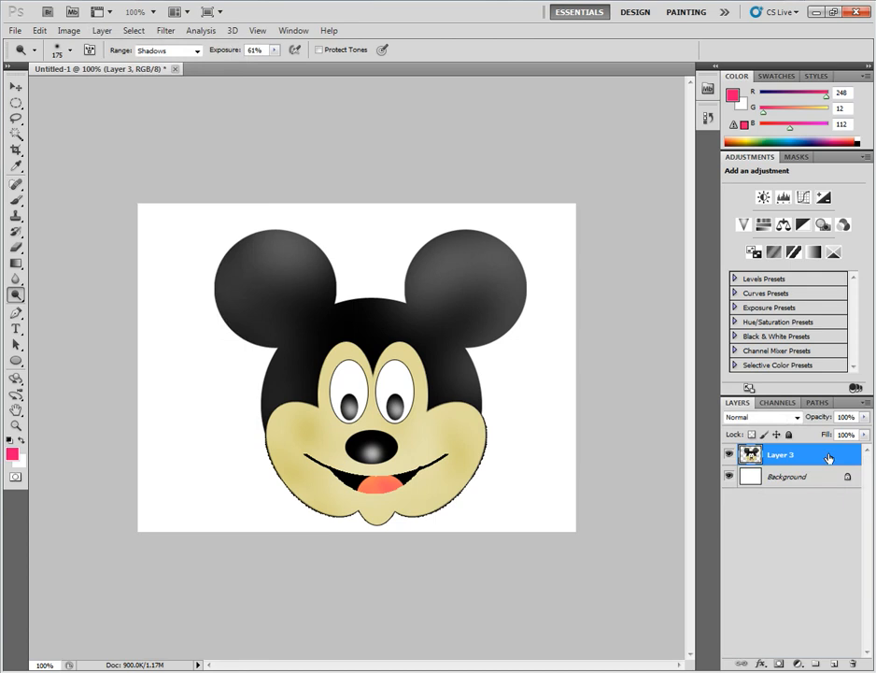
Duplicate the merged Mickey layer within the same document, keeping the suggested name
{"action": "right_click", "coordinate": [775, 455]}
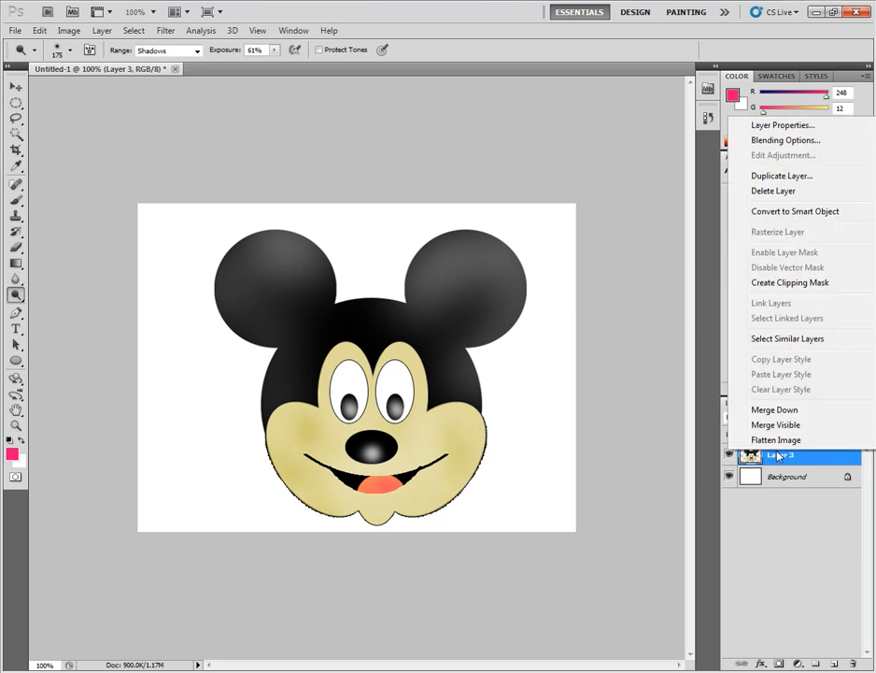
{"action": "left_click", "coordinate": [802, 175]}
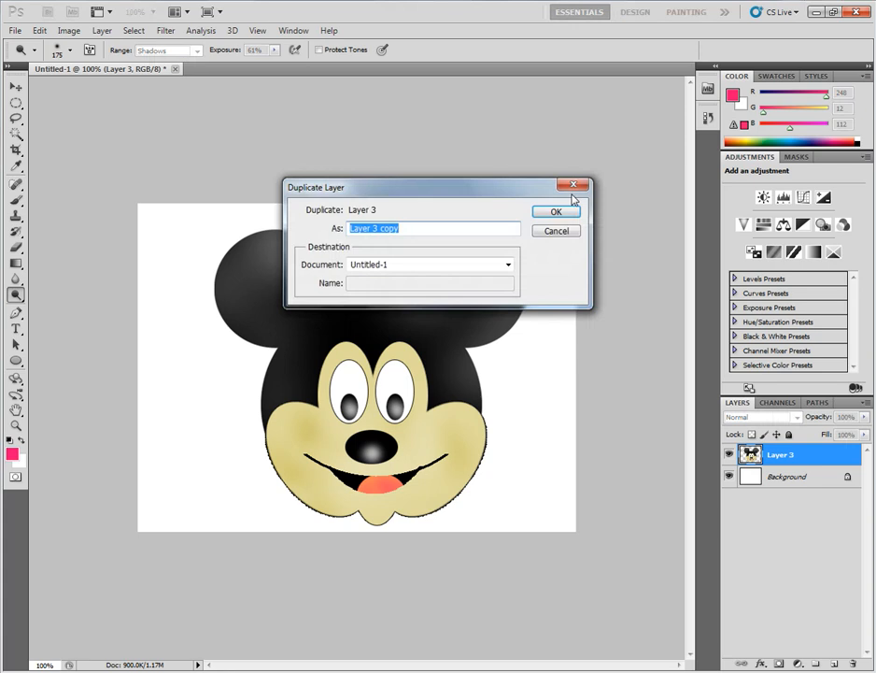
{"action": "left_click", "coordinate": [560, 213]}
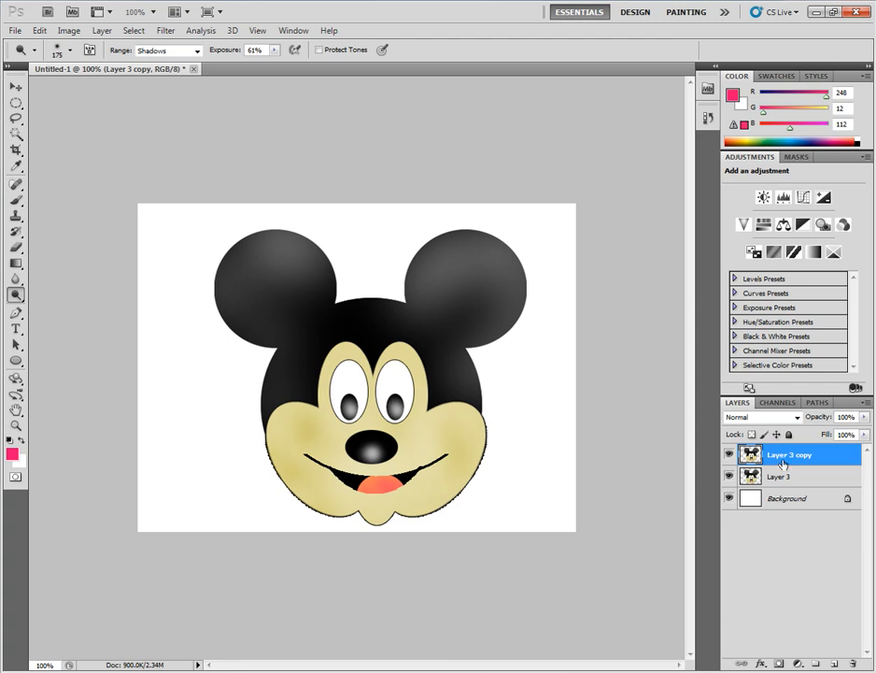
Enlarge the Layer 3 copy Mickey proportionally from its center to about 112%
{"action": "key", "text": "ctrl+t"}
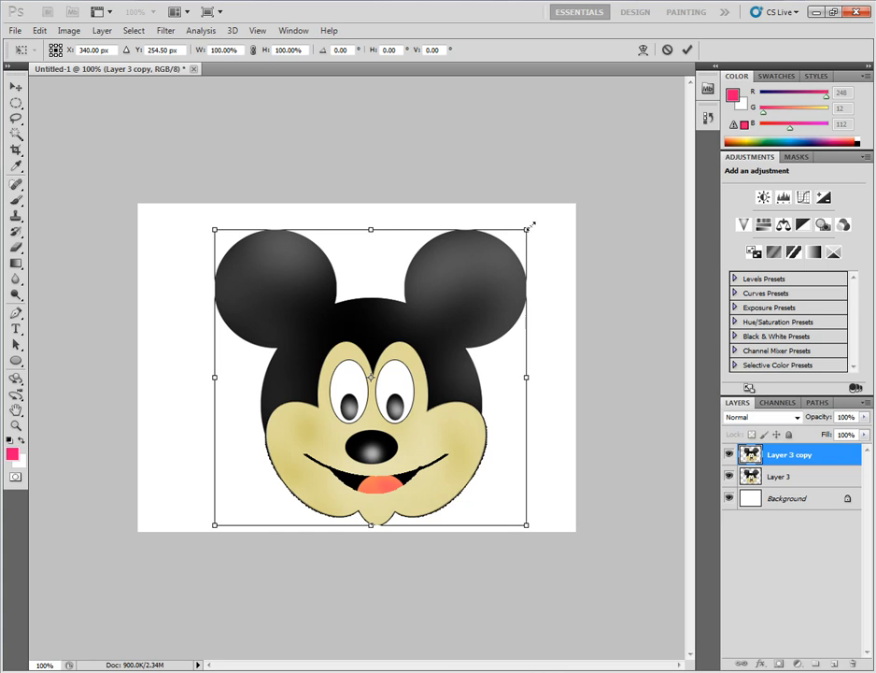
{"action": "left_click_drag", "start_coordinate": [527, 228], "coordinate": [546, 212]}
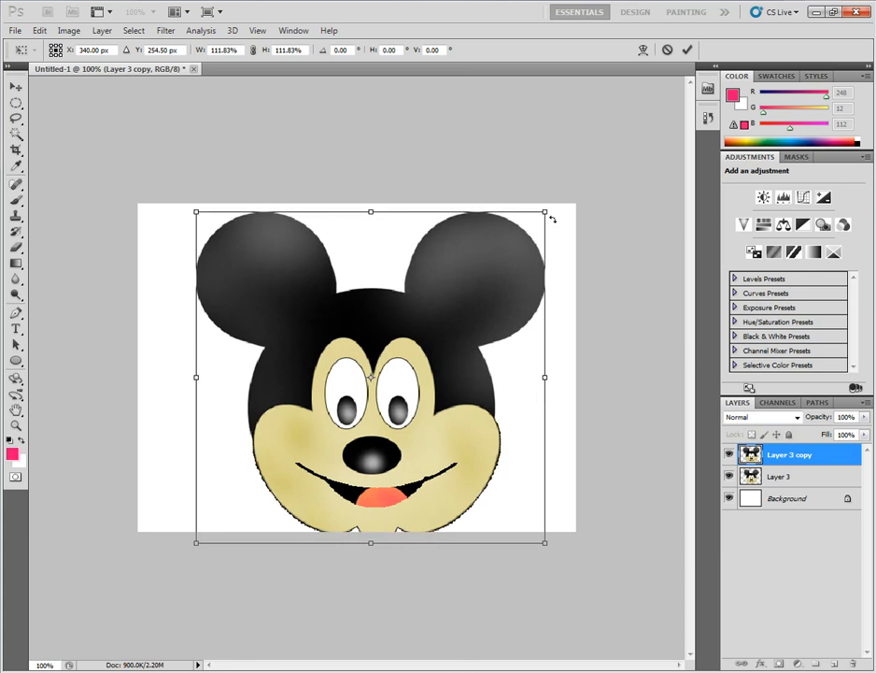
{"action": "key", "text": "Return"}
Place Layer 3 copy beneath Layer 3 in the stack and set its opacity to 45%
{"action": "left_click_drag", "start_coordinate": [794, 455], "coordinate": [809, 487]}
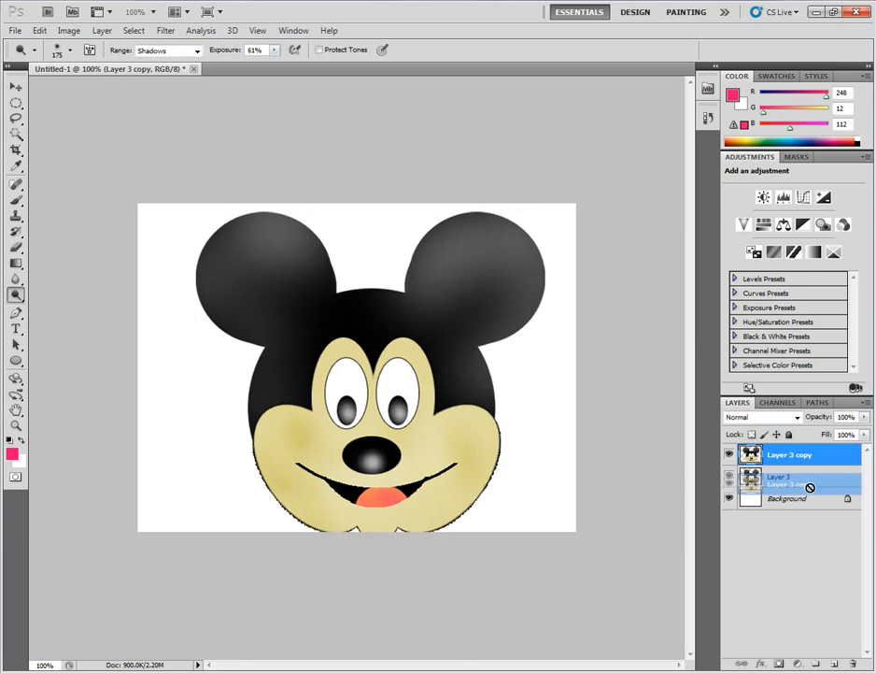
{"action": "left_click_drag", "start_coordinate": [809, 487], "coordinate": [794, 455]}
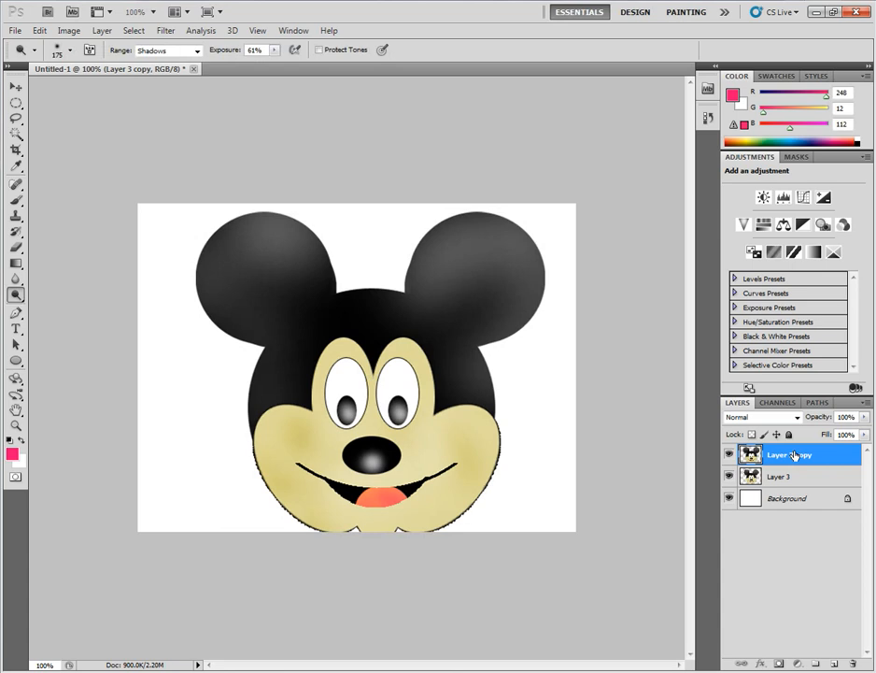
{"action": "left_click_drag", "start_coordinate": [794, 455], "coordinate": [795, 486]}
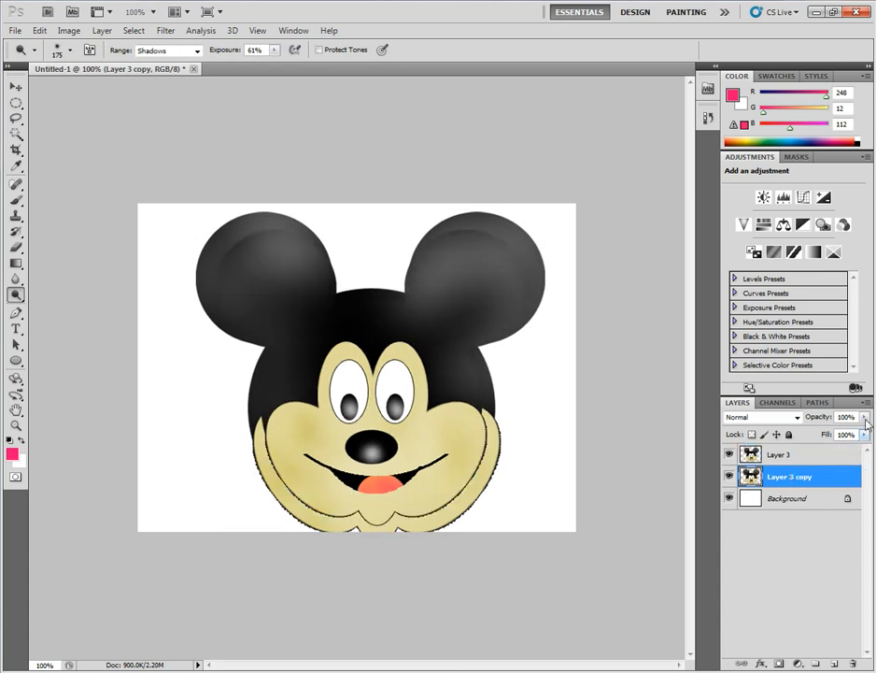
{"action": "left_click_drag", "start_coordinate": [866, 420], "coordinate": [827, 438]}
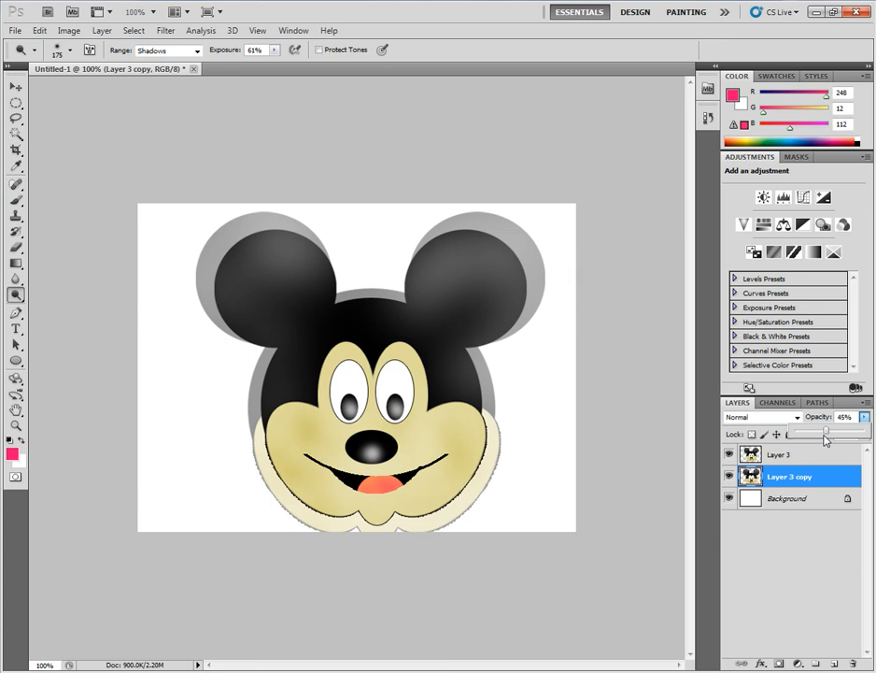
Fill the Background layer with the pink foreground color and apply the Extrude filter with blocks 10 pixels in size
{"action": "left_click", "coordinate": [792, 499]}
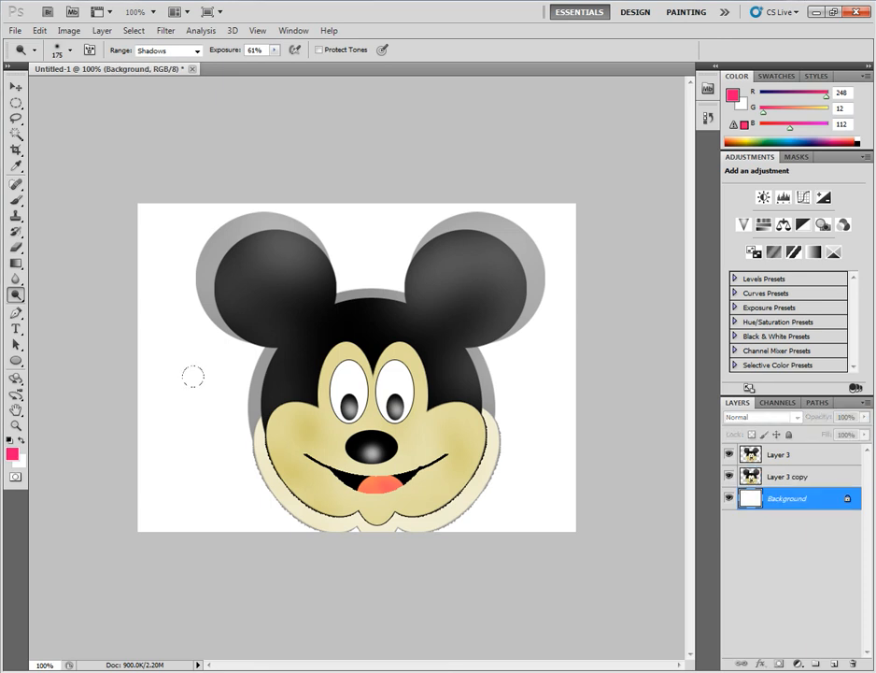
{"action": "key", "text": "alt+BackSpace"}
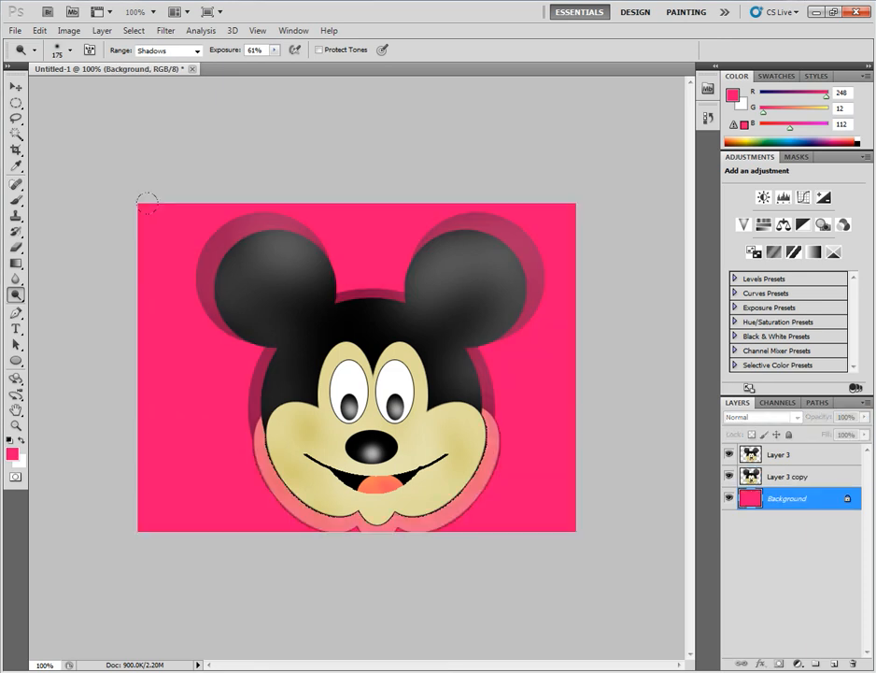
{"action": "left_click", "coordinate": [166, 30]}
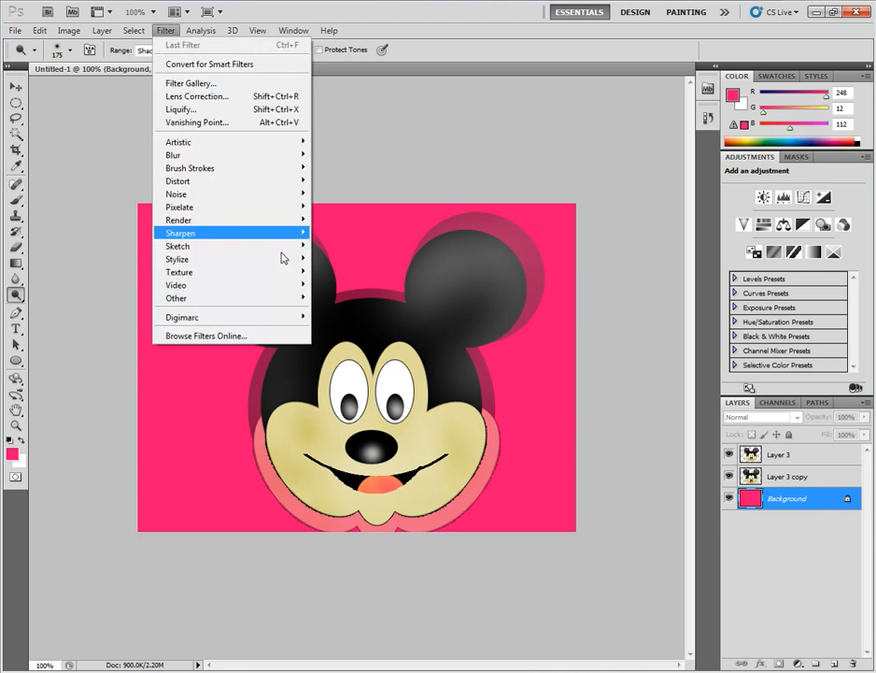
{"action": "mouse_move", "coordinate": [311, 258]}
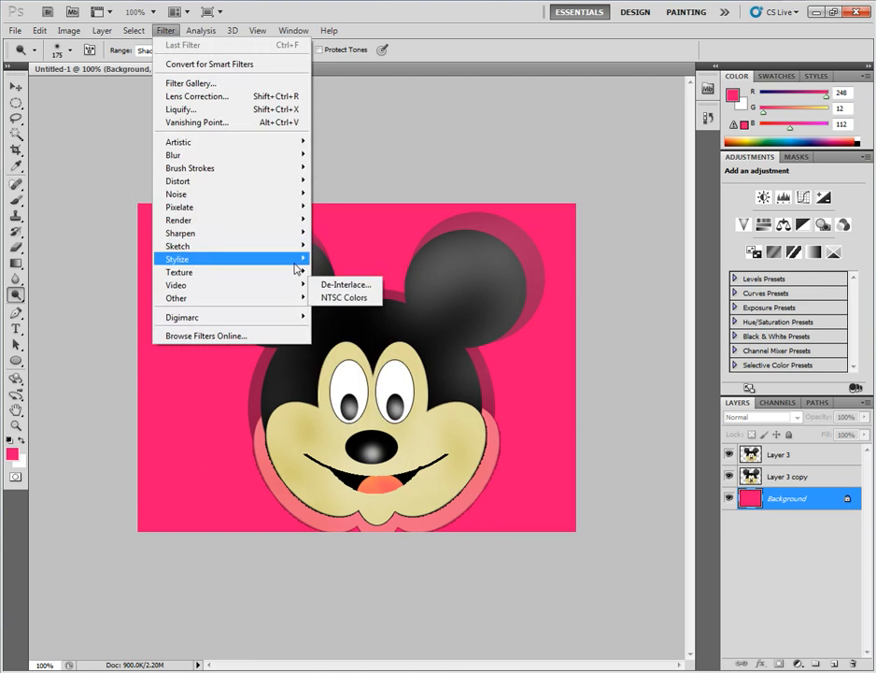
{"action": "left_click", "coordinate": [339, 284]}
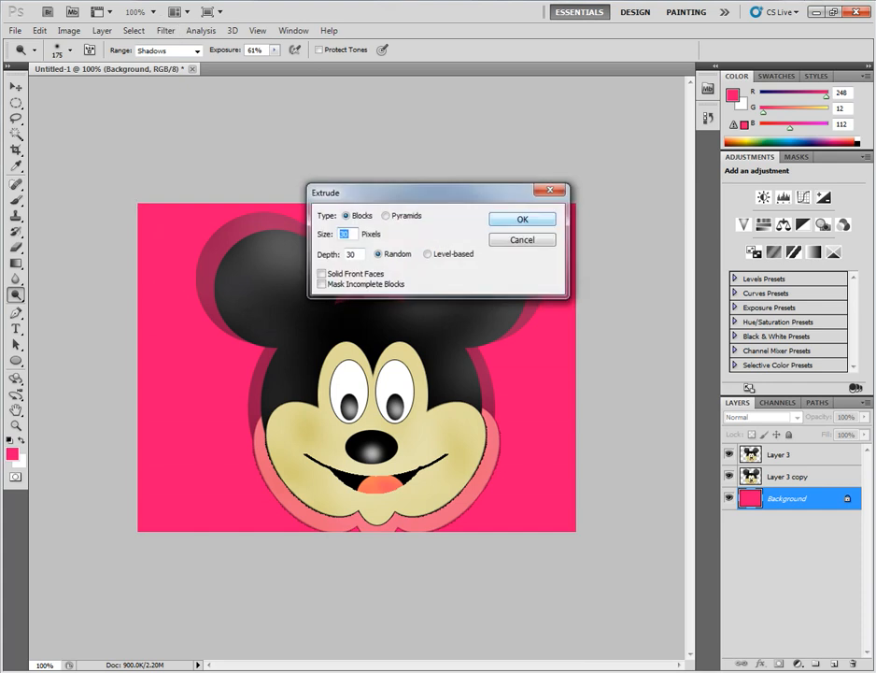
{"action": "type", "text": "10"}
{"action": "left_click", "coordinate": [522, 217]}
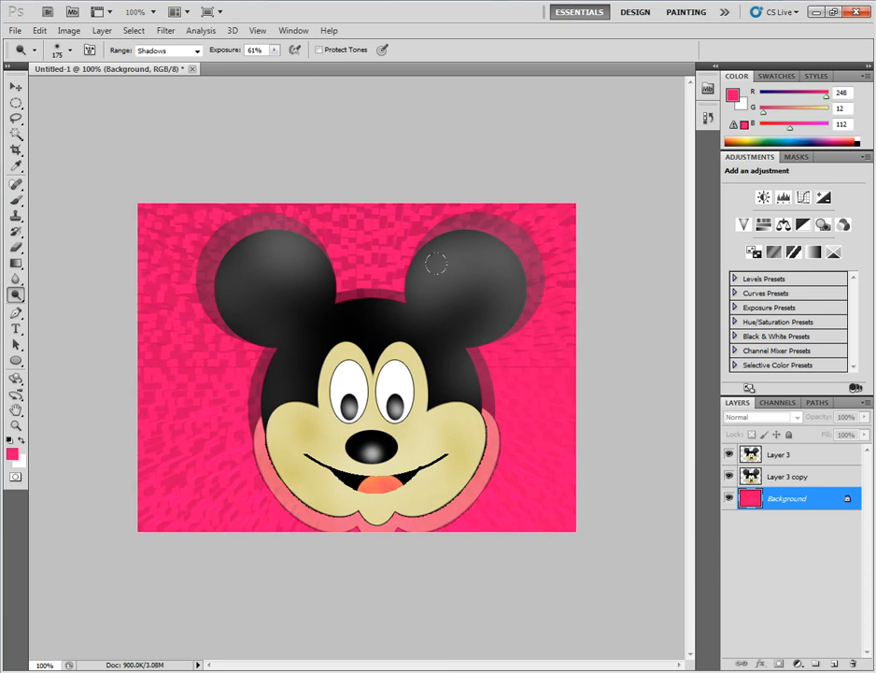
Duplicate the Layer 3 Mickey with the Move tool, offsetting the copy slightly down and to the left
{"action": "left_click", "coordinate": [779, 456]}
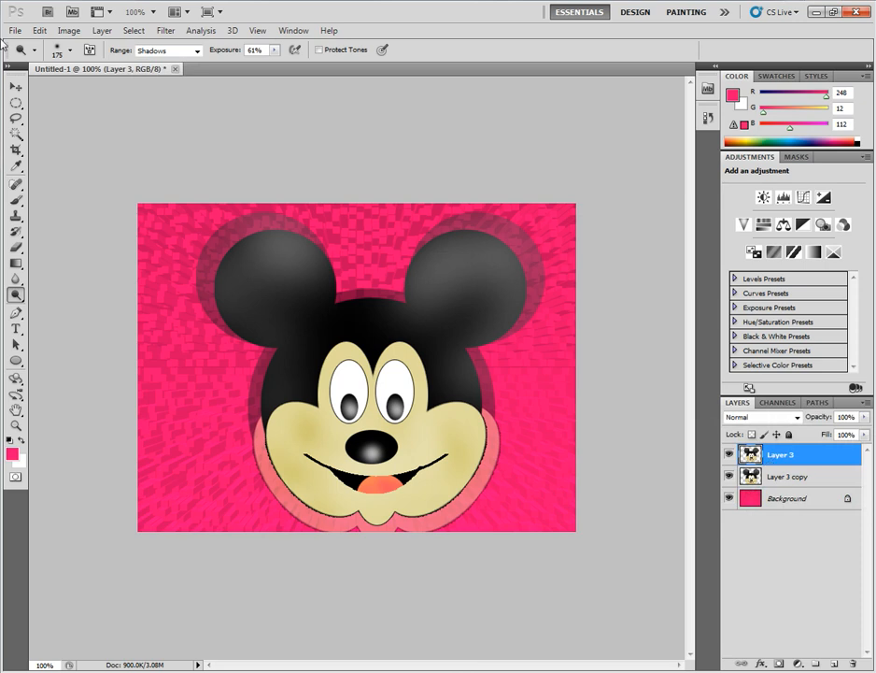
{"action": "key", "text": "v"}
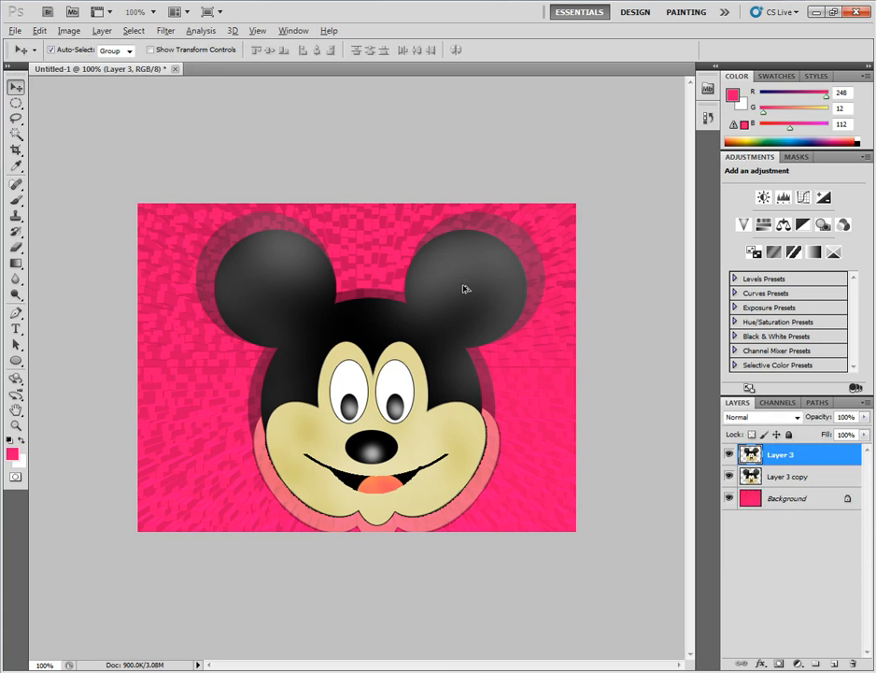
{"action": "left_click_drag", "start_coordinate": [467, 289], "coordinate": [427, 306], "text": "alt"}
Shrink the new copy to about 39% width and 34% height, and place it in the canvas's lower-left corner tilted about -14°
{"action": "key", "text": "ctrl+t"}
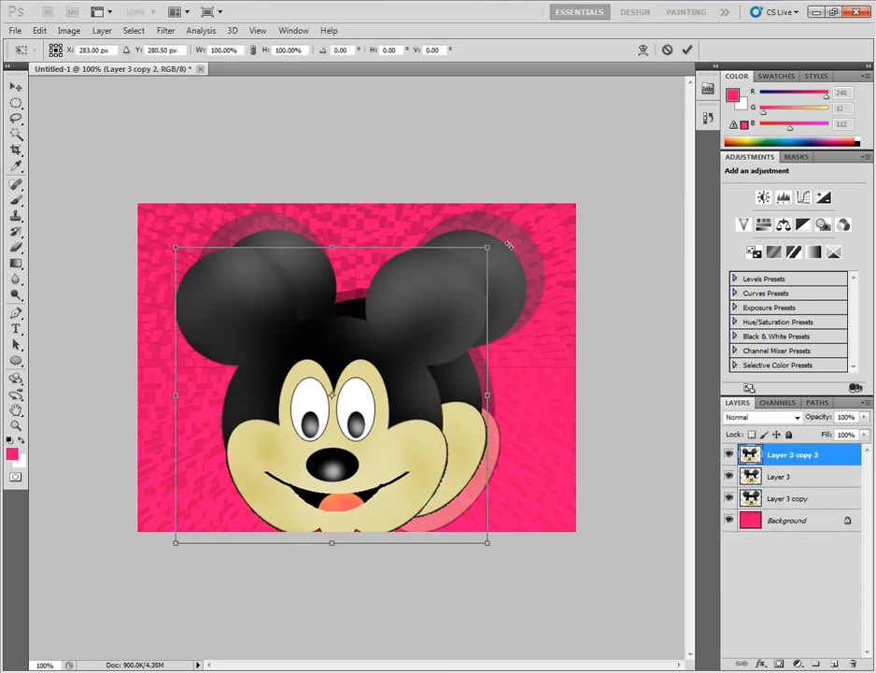
{"action": "left_click_drag", "start_coordinate": [487, 247], "coordinate": [317, 437]}
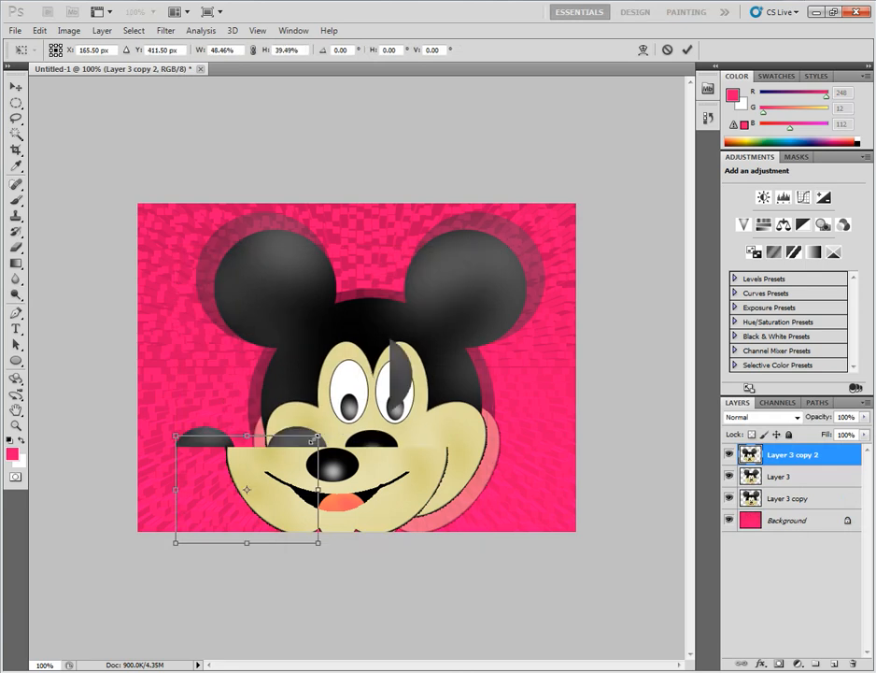
{"action": "left_click_drag", "start_coordinate": [316, 438], "coordinate": [298, 444]}
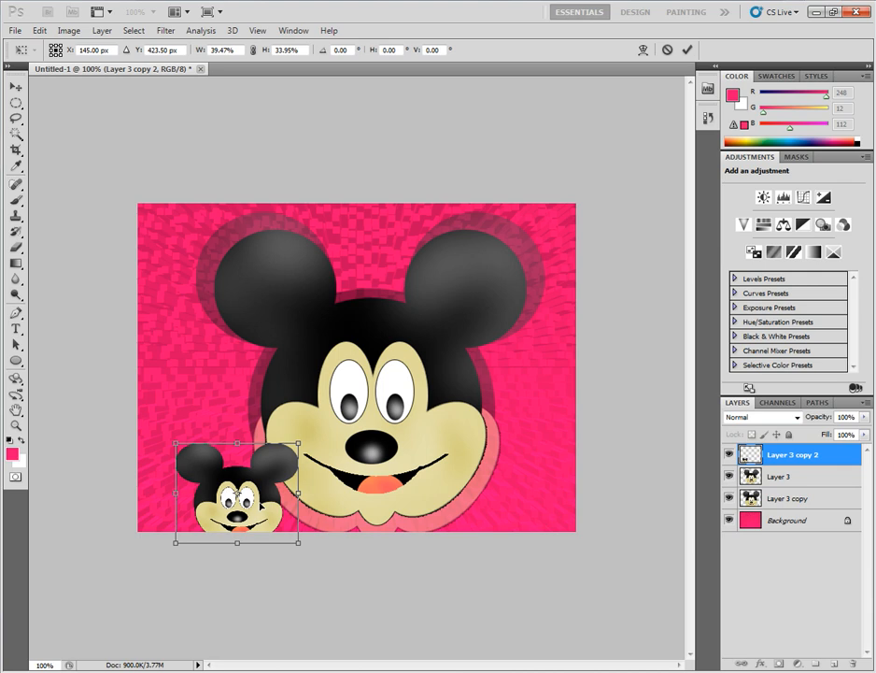
{"action": "left_click_drag", "start_coordinate": [236, 465], "coordinate": [198, 447]}
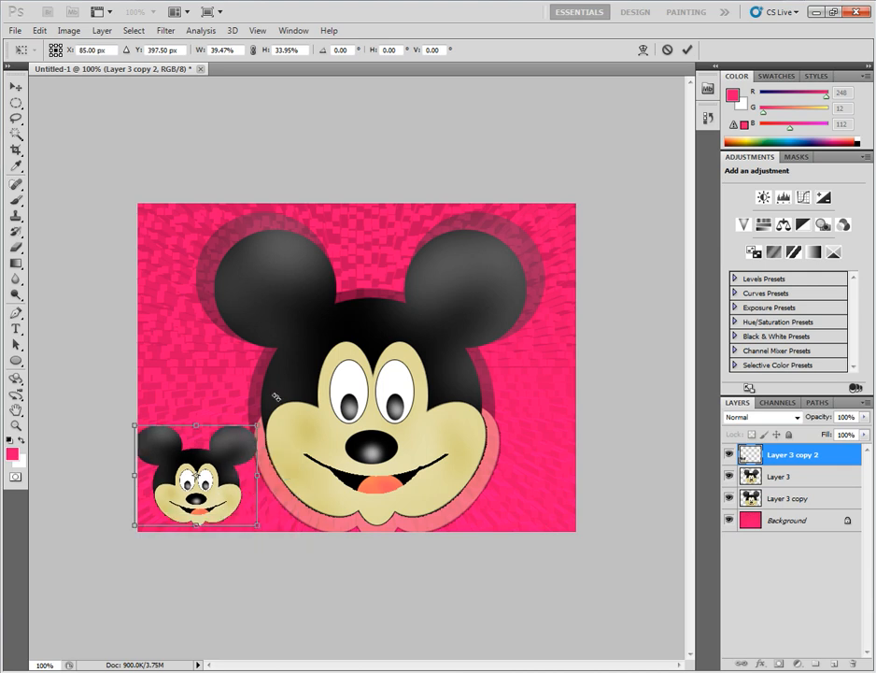
{"action": "left_click_drag", "start_coordinate": [276, 396], "coordinate": [274, 434]}
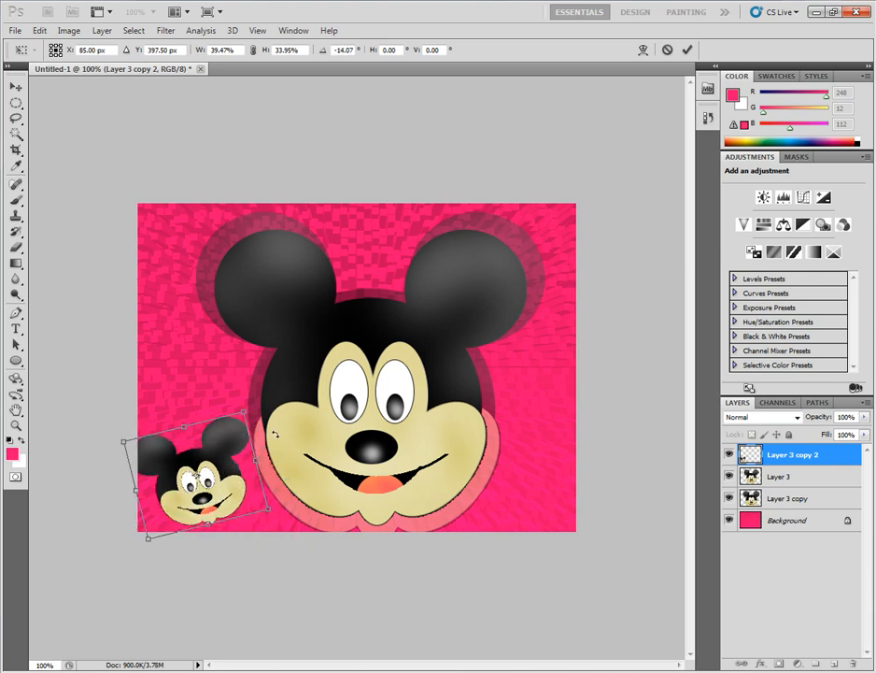
{"action": "key", "text": "Return"}
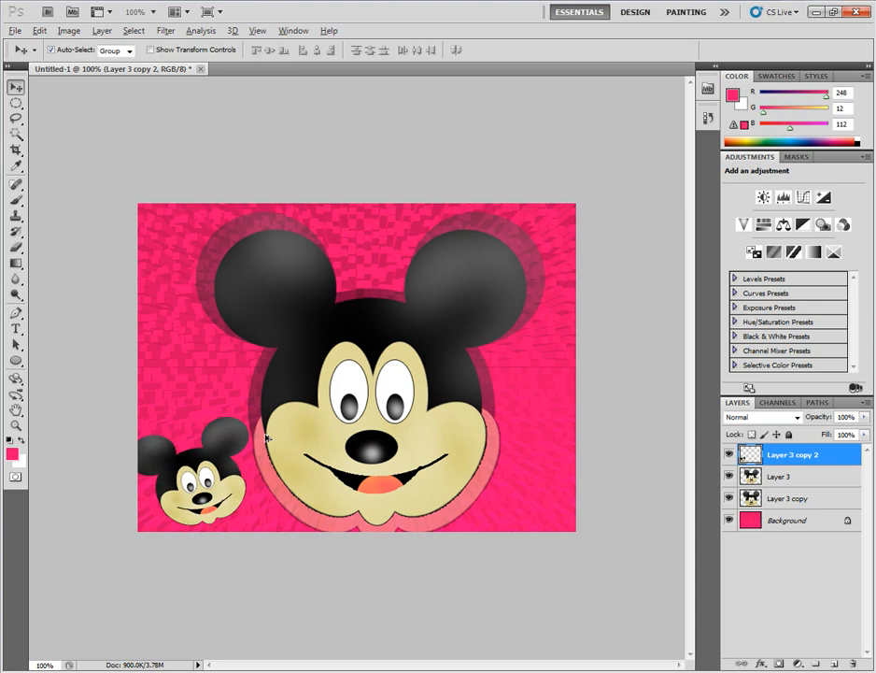
Duplicate the small tilted Mickey three times, placing copies at the canvas's left edge, top center and right side
{"action": "left_click_drag", "start_coordinate": [267, 438], "coordinate": [243, 302]}
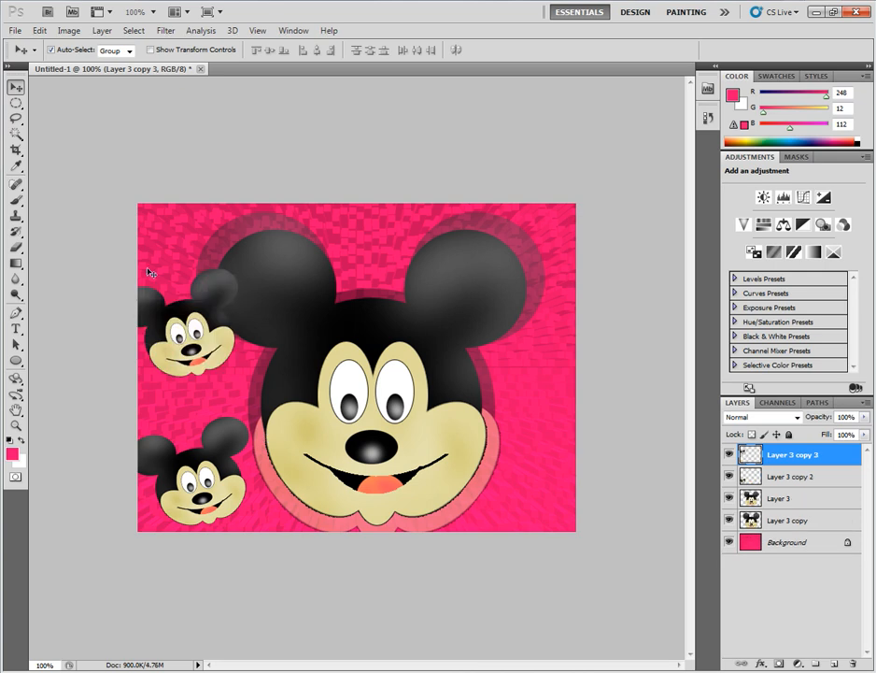
{"action": "left_click_drag", "start_coordinate": [150, 272], "coordinate": [353, 270]}
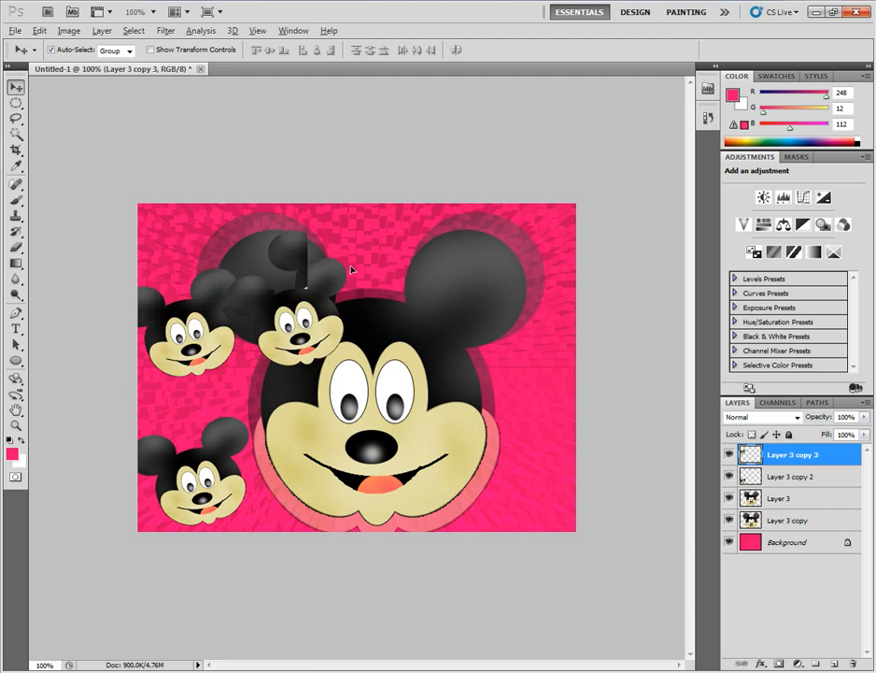
{"action": "left_click_drag", "start_coordinate": [352, 270], "coordinate": [406, 275]}
{"action": "left_click_drag", "start_coordinate": [406, 275], "coordinate": [532, 370]}
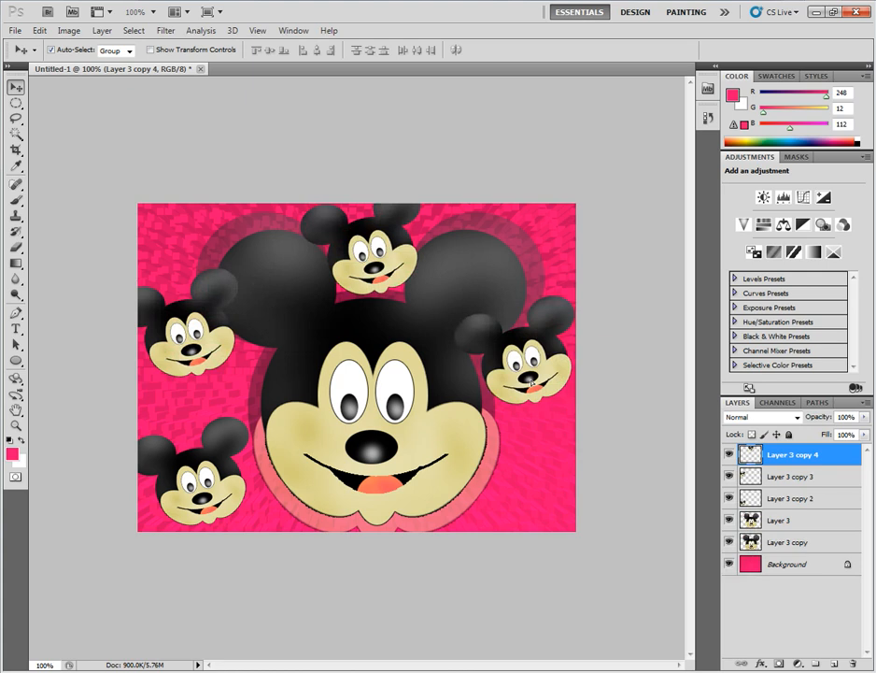
{"action": "key", "text": "ctrl+j"}
Rotate the right-side small Mickey about 40° partly past the canvas's right edge, and duplicate it into the lower-right corner
{"action": "key", "text": "ctrl+t"}
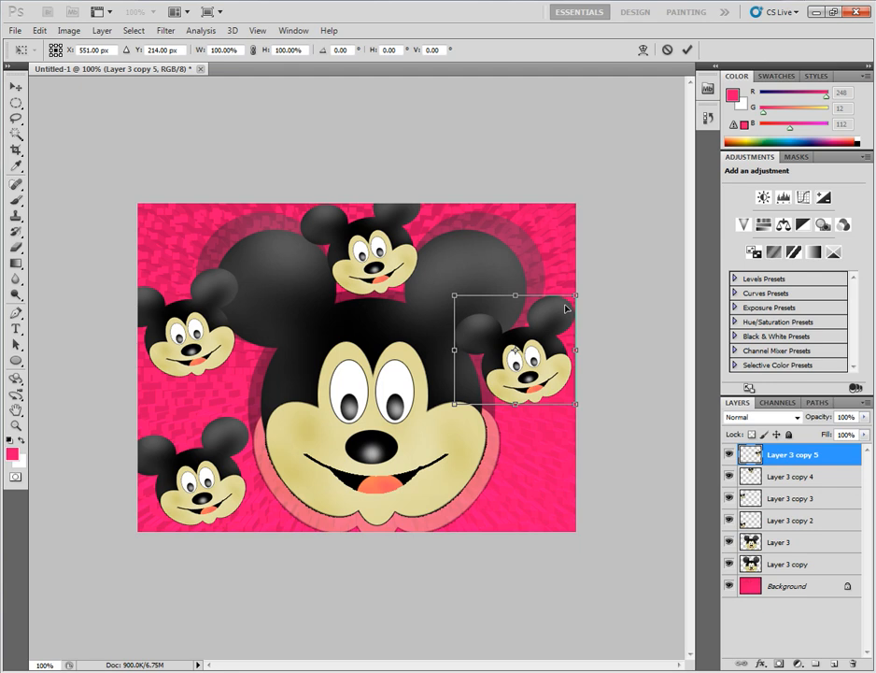
{"action": "left_click_drag", "start_coordinate": [566, 308], "coordinate": [591, 411]}
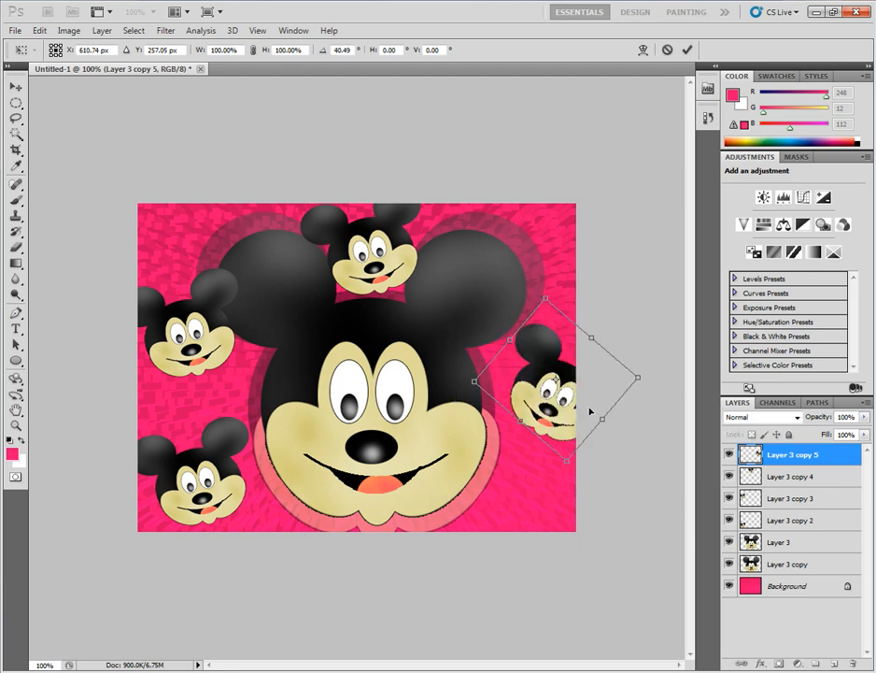
{"action": "key", "text": "Return"}
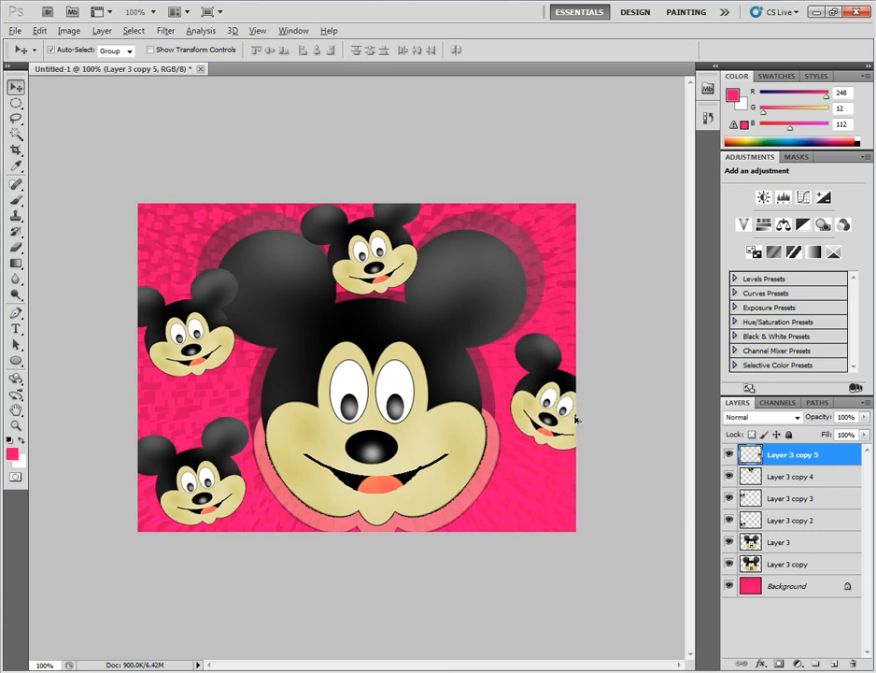
{"action": "left_click_drag", "start_coordinate": [577, 418], "coordinate": [540, 474]}
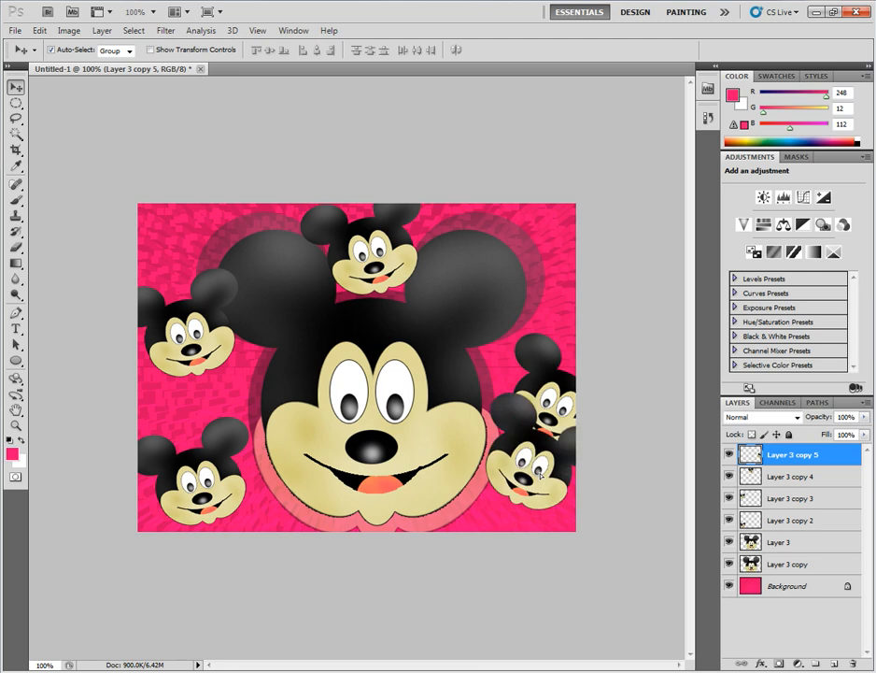
{"action": "left_click_drag", "start_coordinate": [540, 475], "coordinate": [537, 509]}
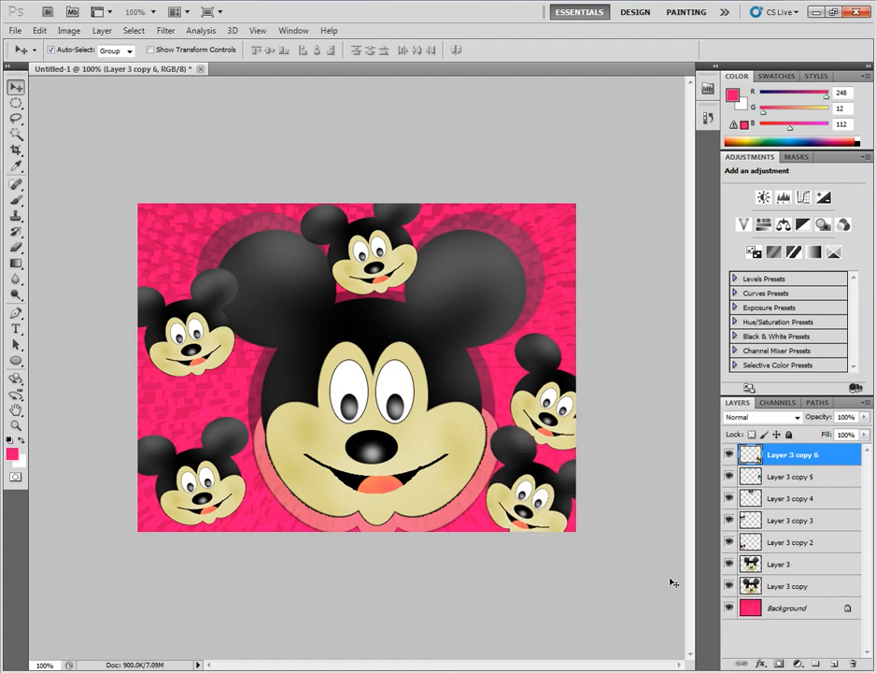
Hide the enlarged Layer 3 copy and set the small Mickey layers, Layer 3 copy 2 through Layer 3 copy 6, to 45% opacity
{"action": "left_click", "coordinate": [729, 586]}
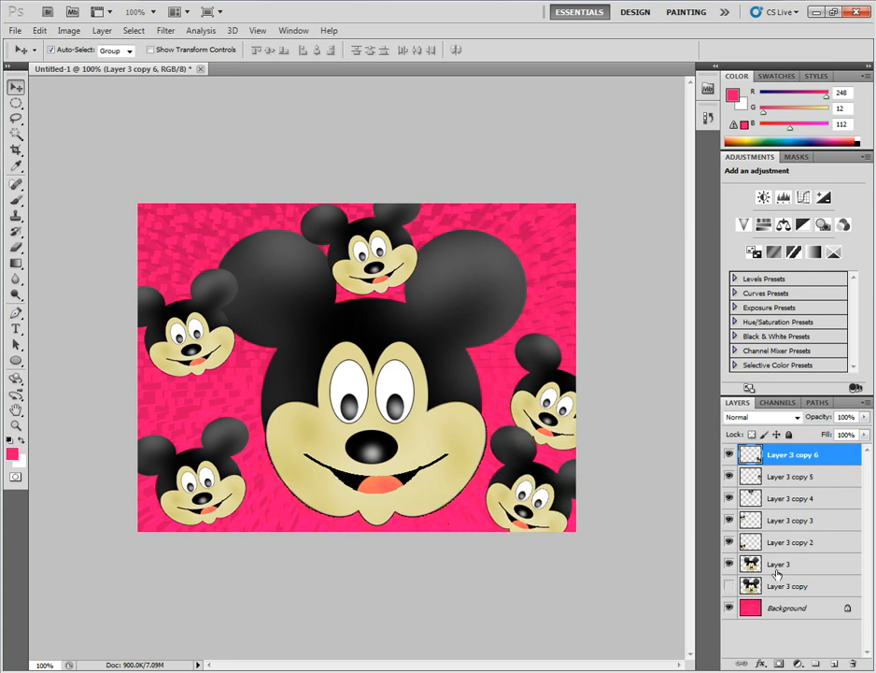
{"action": "left_click", "coordinate": [770, 542]}
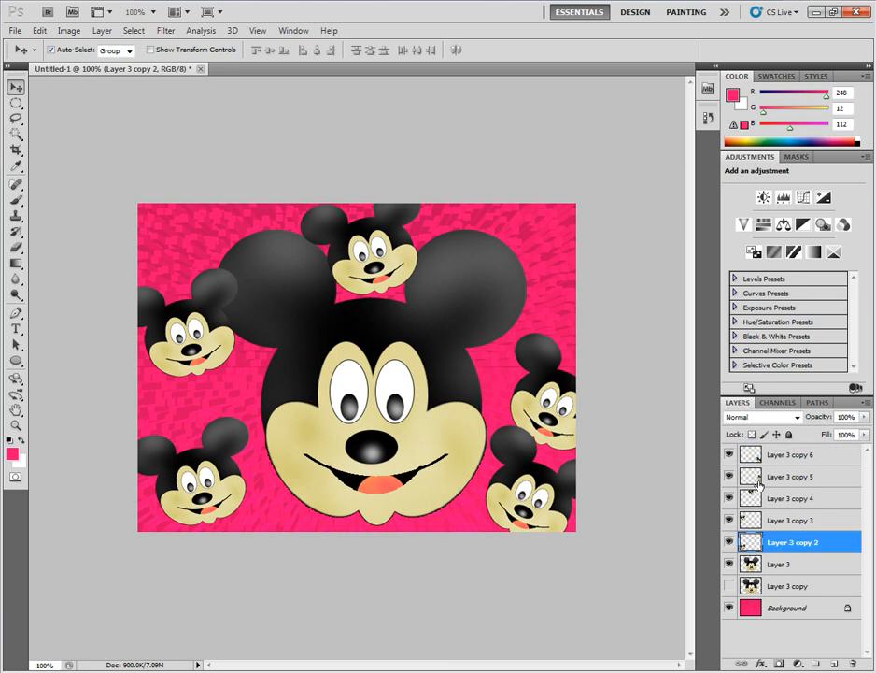
{"action": "left_click", "coordinate": [789, 455], "text": "shift"}
{"action": "left_click", "coordinate": [864, 417]}
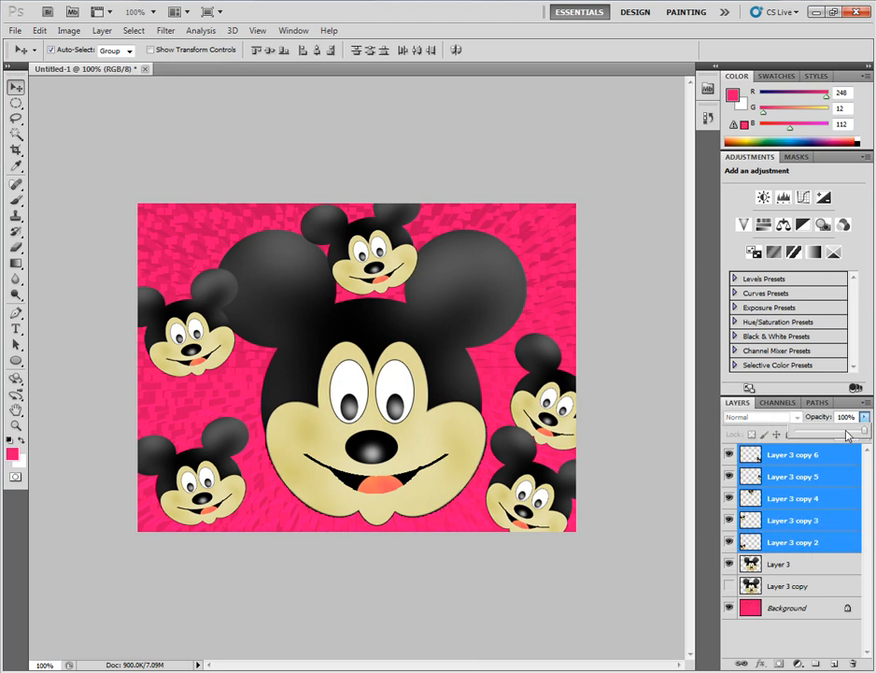
{"action": "left_click_drag", "start_coordinate": [848, 435], "coordinate": [826, 434]}
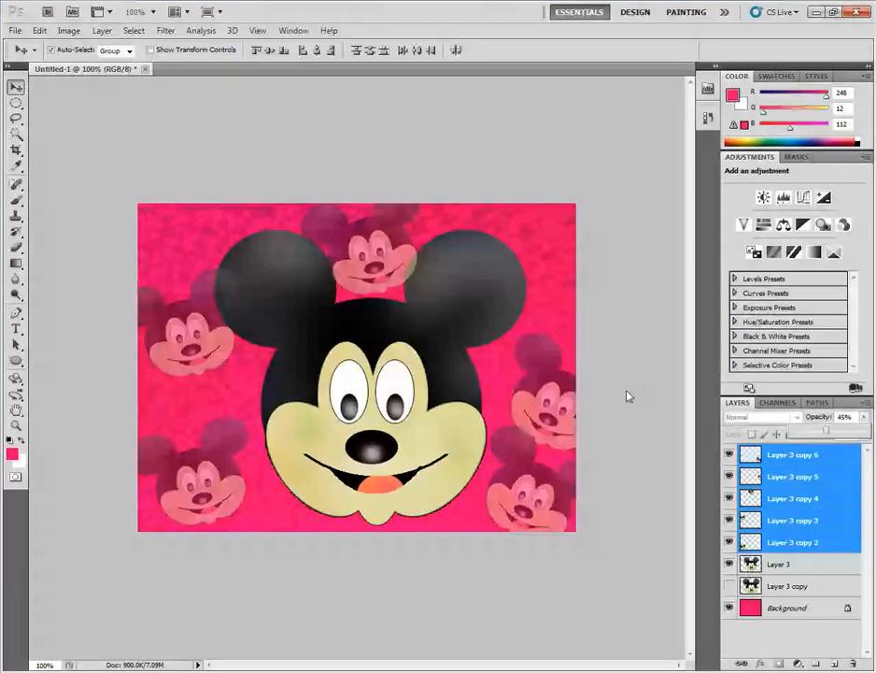
Add a 50-300mm Zoom lens flare at 100% brightness to the Background layer near the canvas's upper-left corner
{"action": "left_click", "coordinate": [792, 610]}
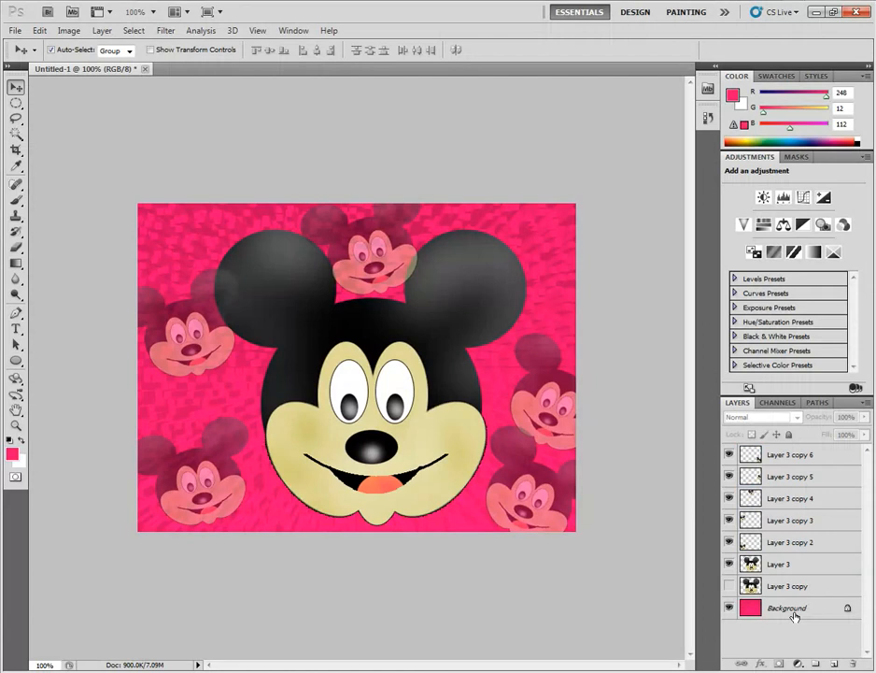
{"action": "left_click", "coordinate": [792, 612]}
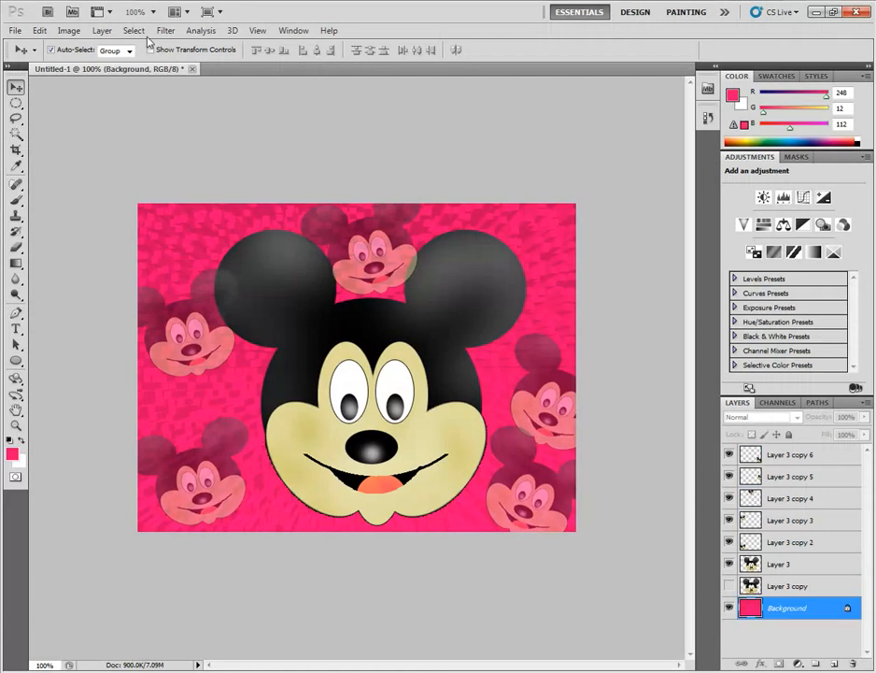
{"action": "left_click", "coordinate": [166, 30]}
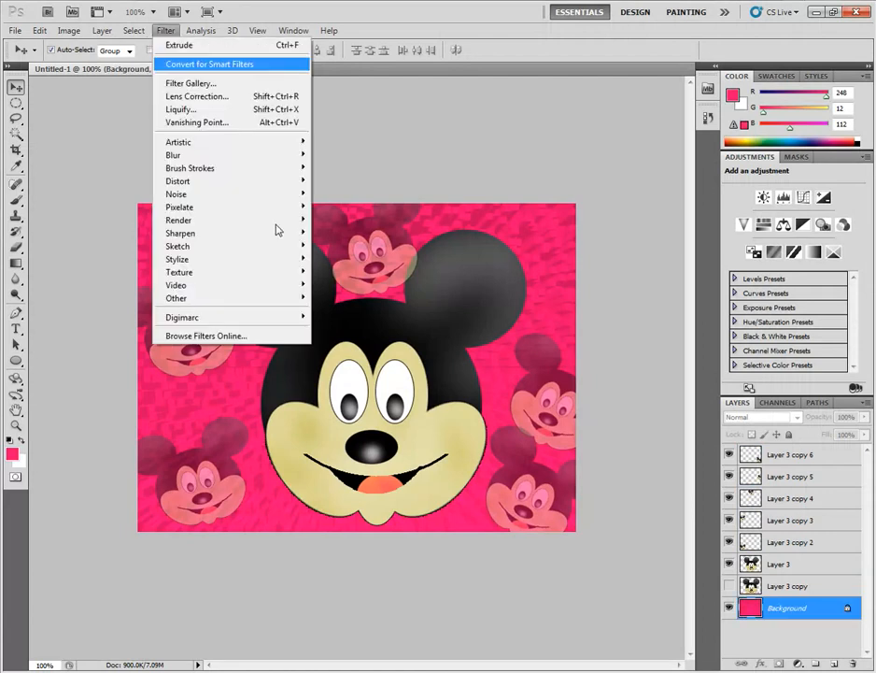
{"action": "mouse_move", "coordinate": [280, 220]}
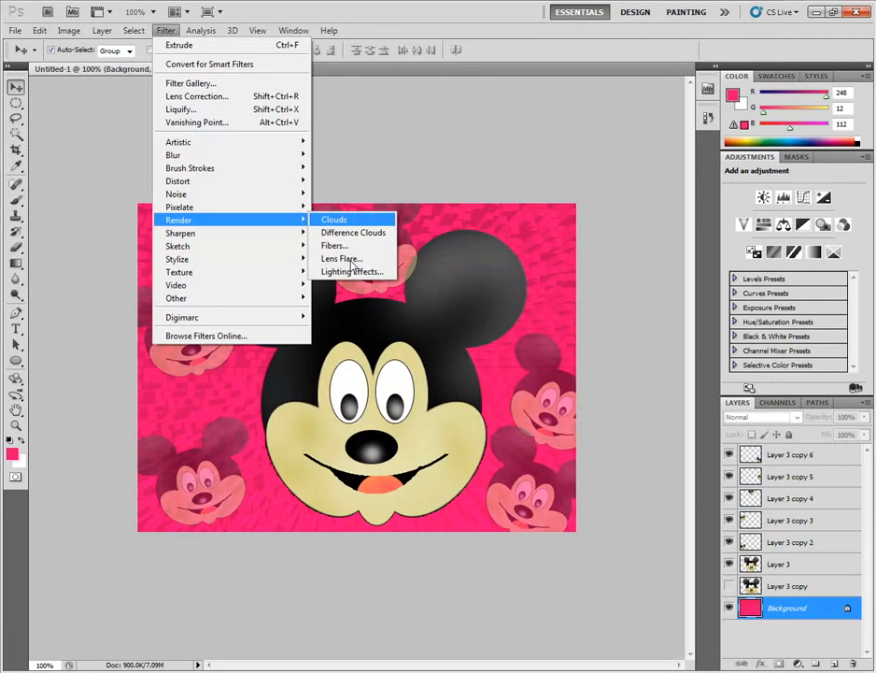
{"action": "left_click", "coordinate": [348, 259]}
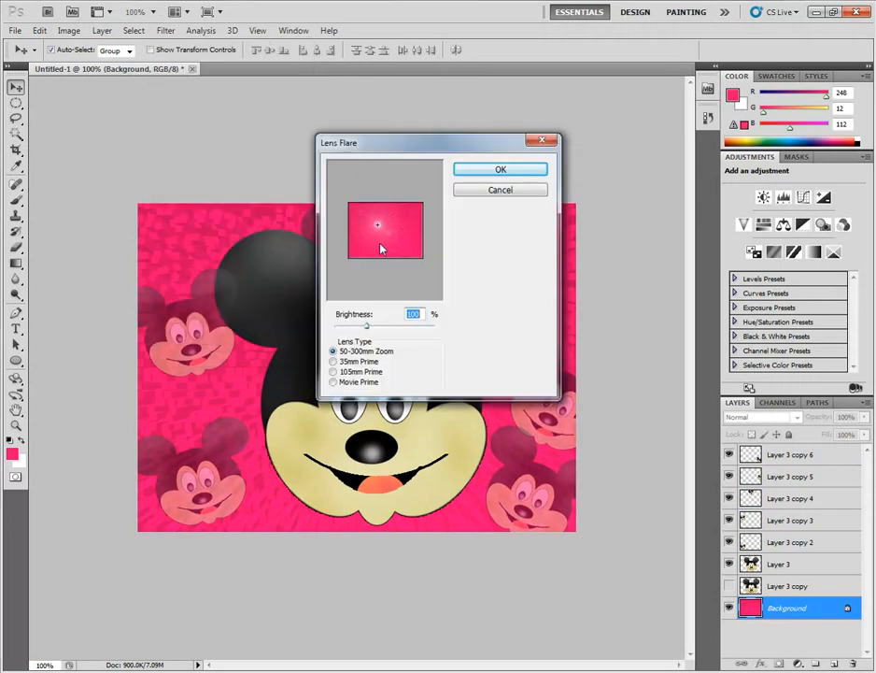
{"action": "left_click", "coordinate": [354, 205]}
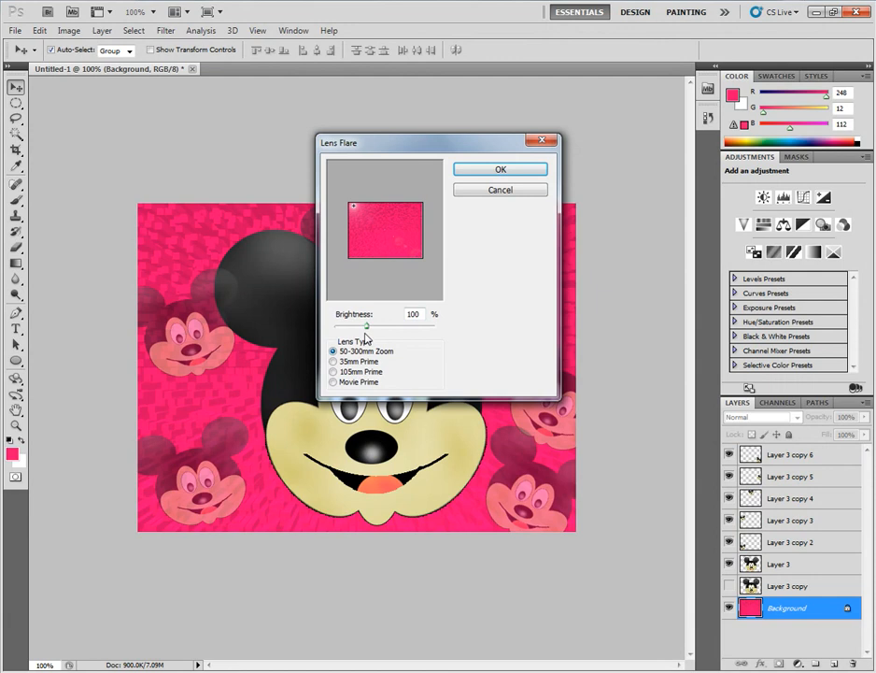
{"action": "left_click", "coordinate": [500, 170]}
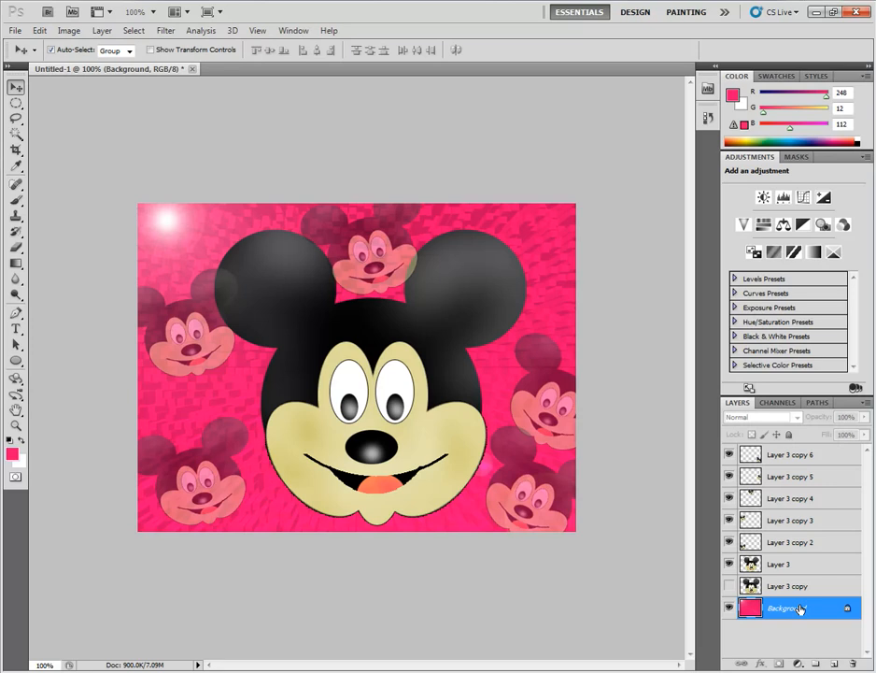
Add a second 50-300mm Zoom lens flare to the Background near the canvas's upper-right corner at 111% brightness
{"action": "left_click", "coordinate": [165, 29]}
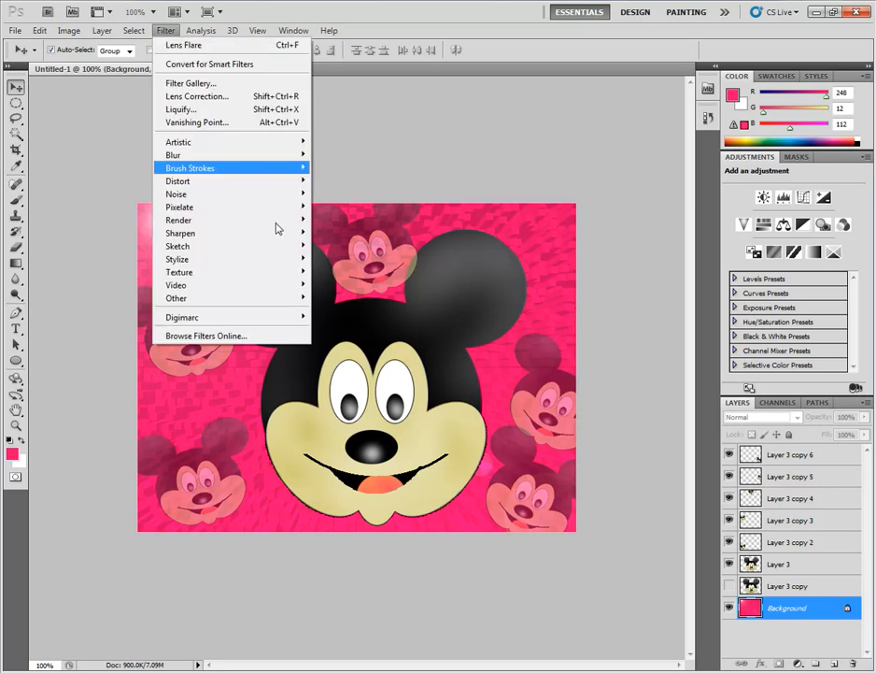
{"action": "mouse_move", "coordinate": [278, 220]}
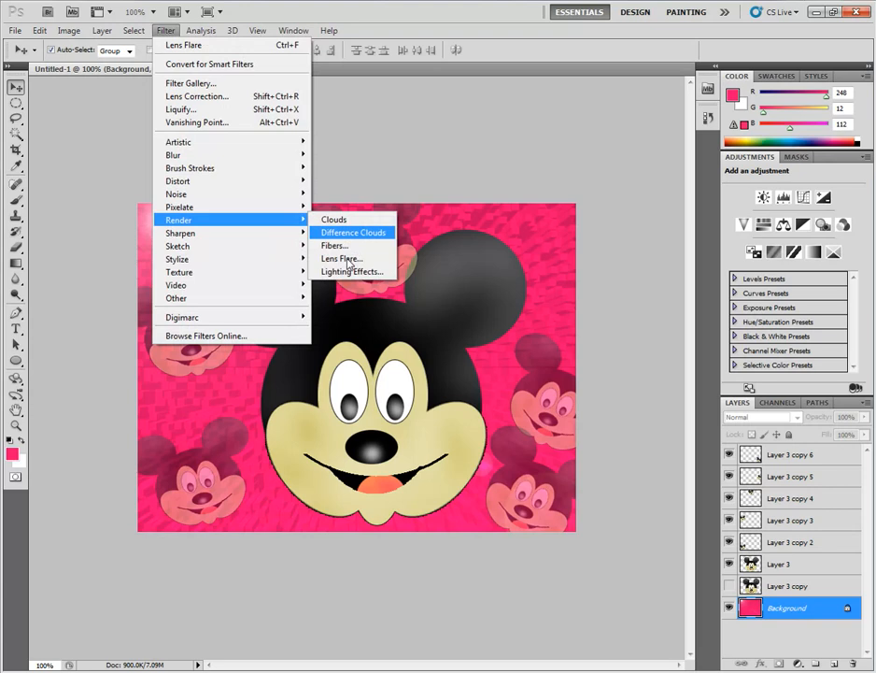
{"action": "left_click", "coordinate": [342, 259]}
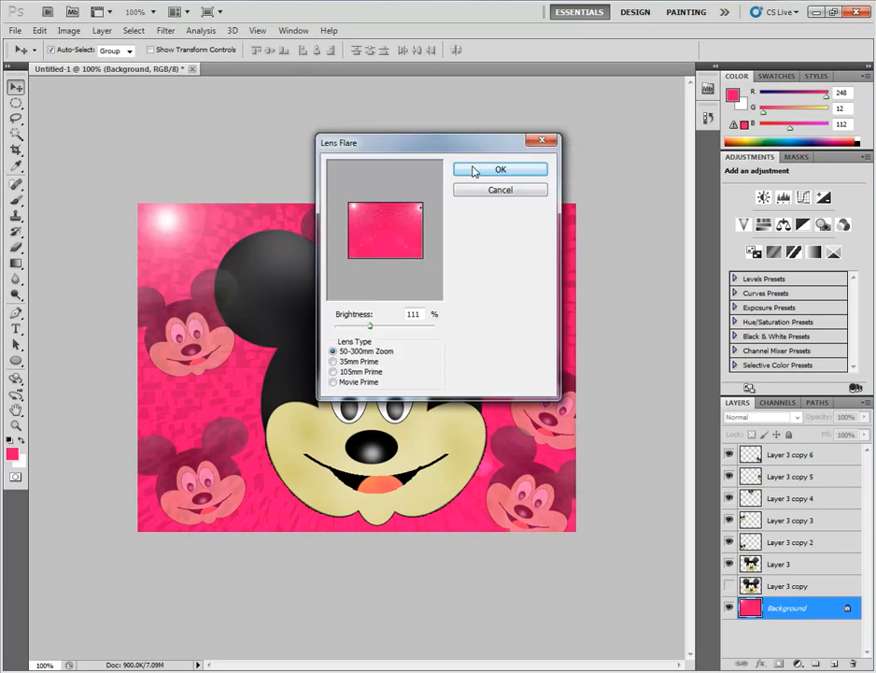
{"action": "left_click", "coordinate": [500, 169]}
Add a third 50-300mm Zoom lens flare at the Background's bottom center with 129% brightness, and deselect the layer
{"action": "left_click", "coordinate": [165, 30]}
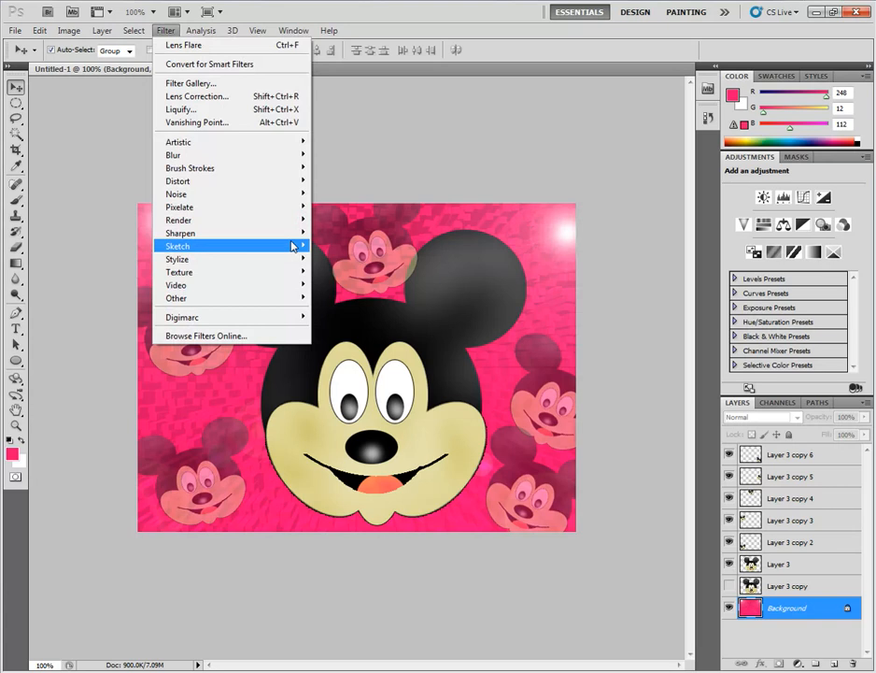
{"action": "mouse_move", "coordinate": [291, 220]}
{"action": "left_click", "coordinate": [344, 259]}
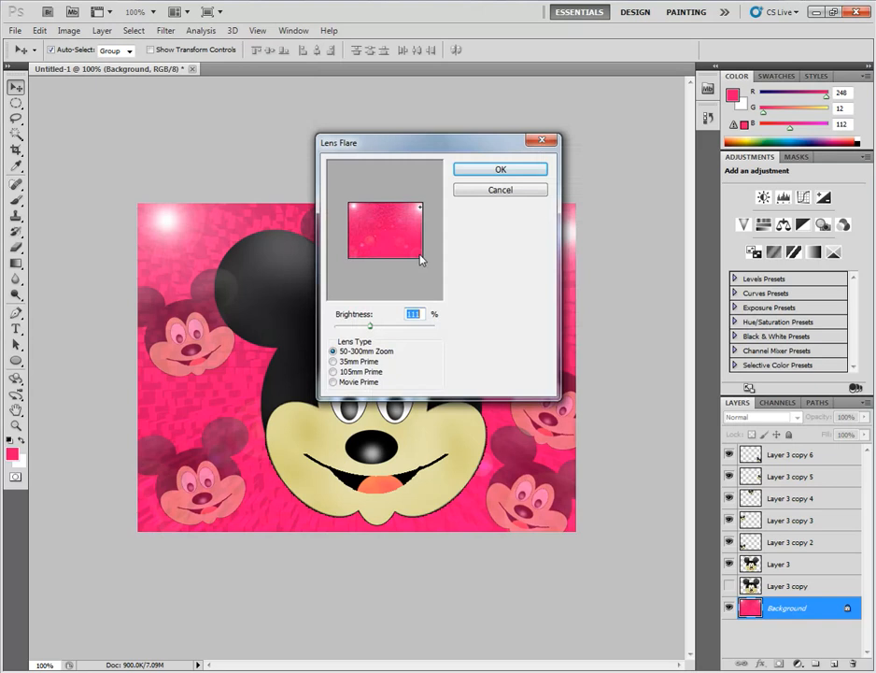
{"action": "left_click", "coordinate": [381, 251]}
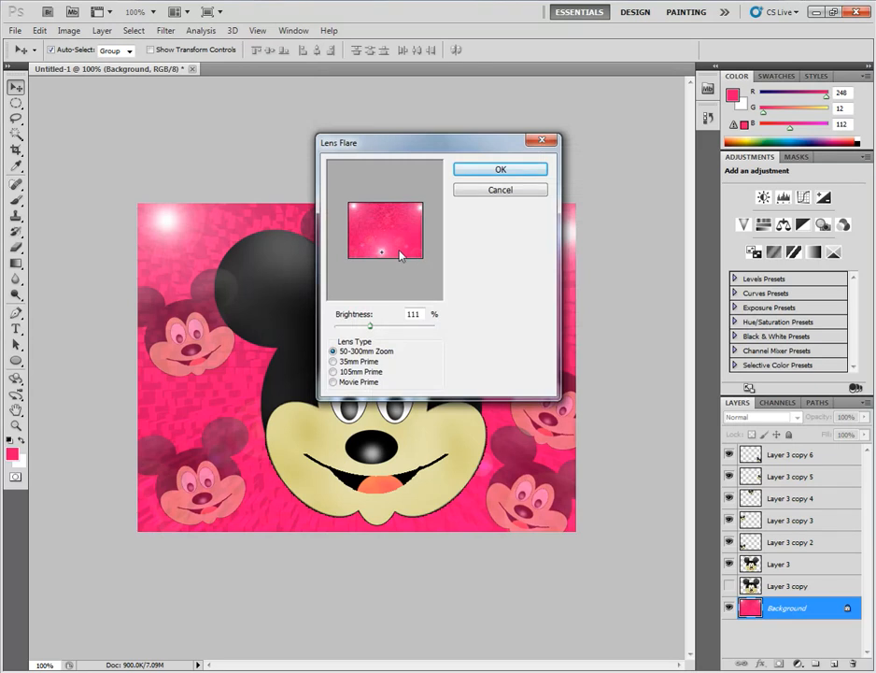
{"action": "left_click_drag", "start_coordinate": [370, 326], "coordinate": [377, 326]}
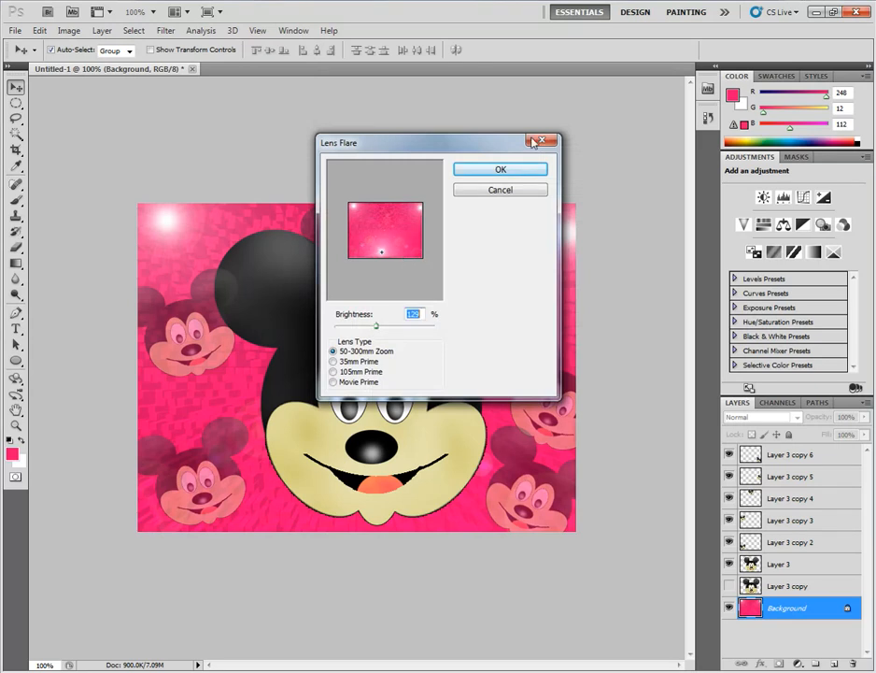
{"action": "left_click", "coordinate": [540, 141]}
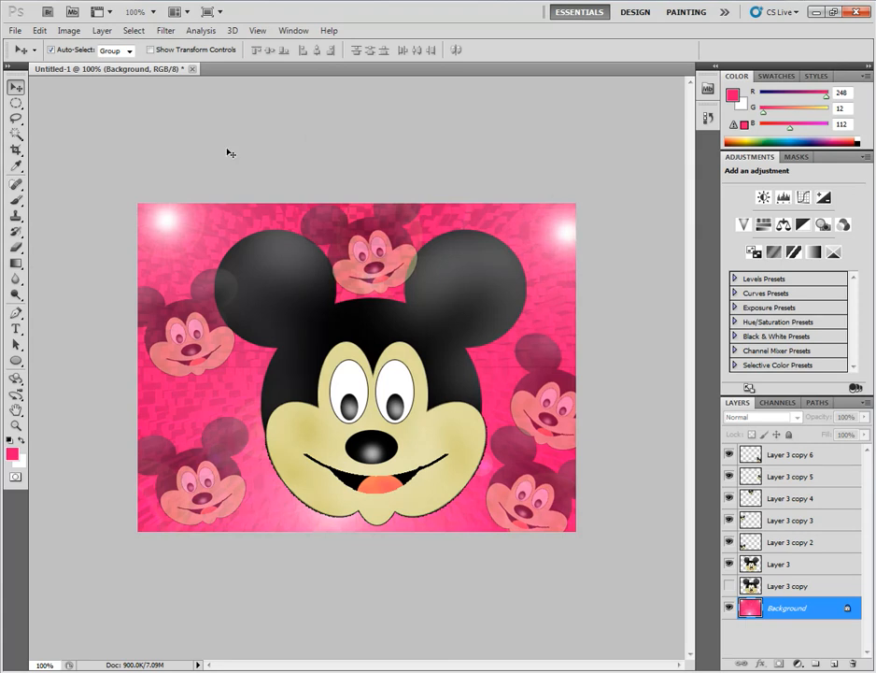
{"action": "left_click", "coordinate": [342, 549]}
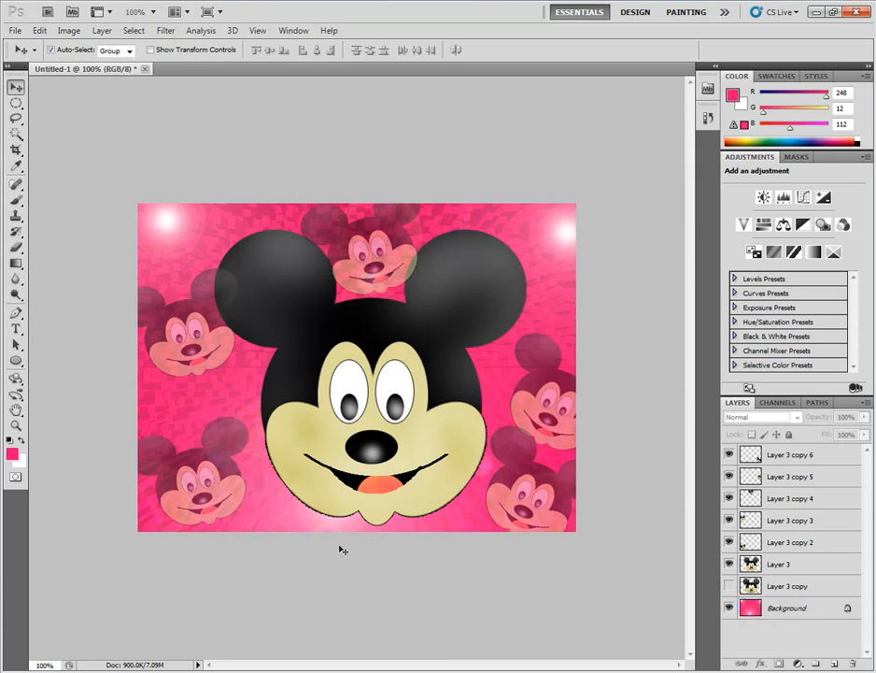